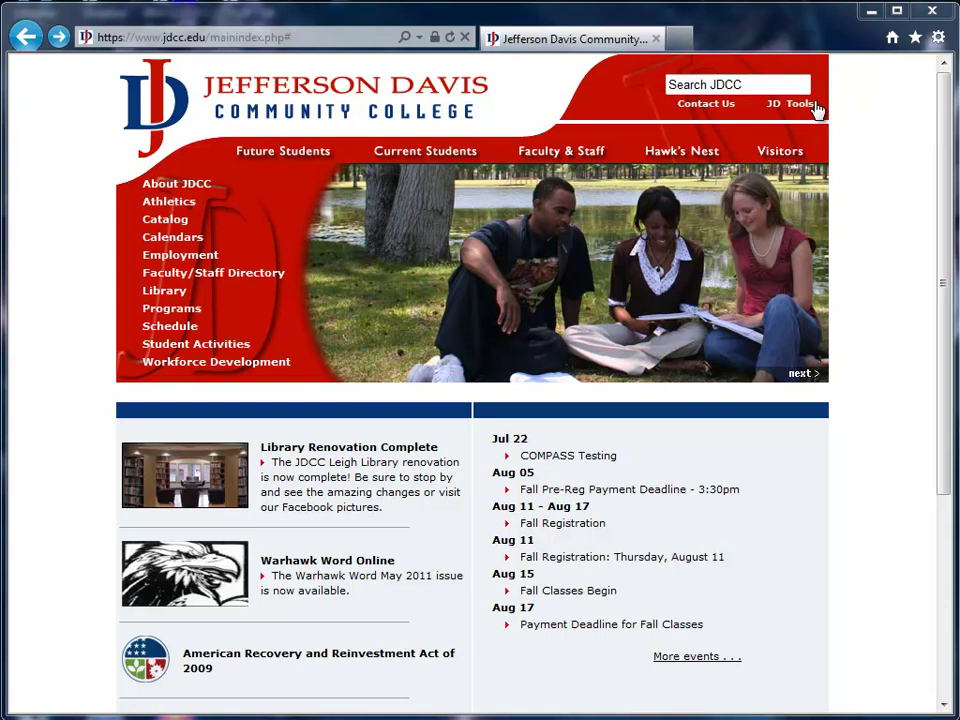
# Step: Choose Email for Employees from the JD Tools menu on the JDCC home page
pyautogui.moveTo(779, 108)
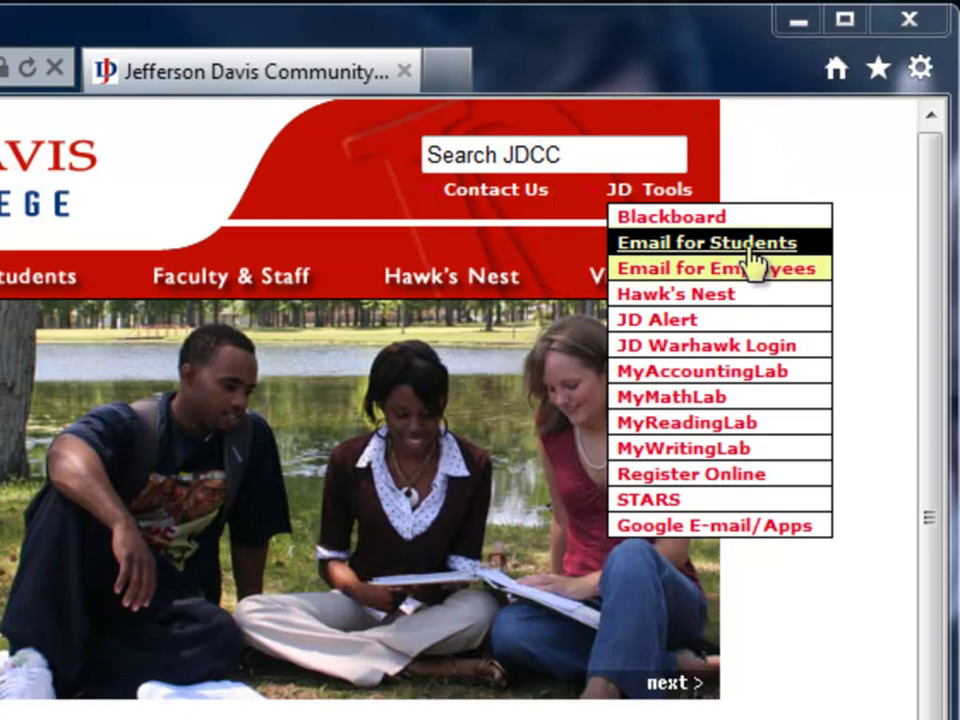
pyautogui.click(765, 283)
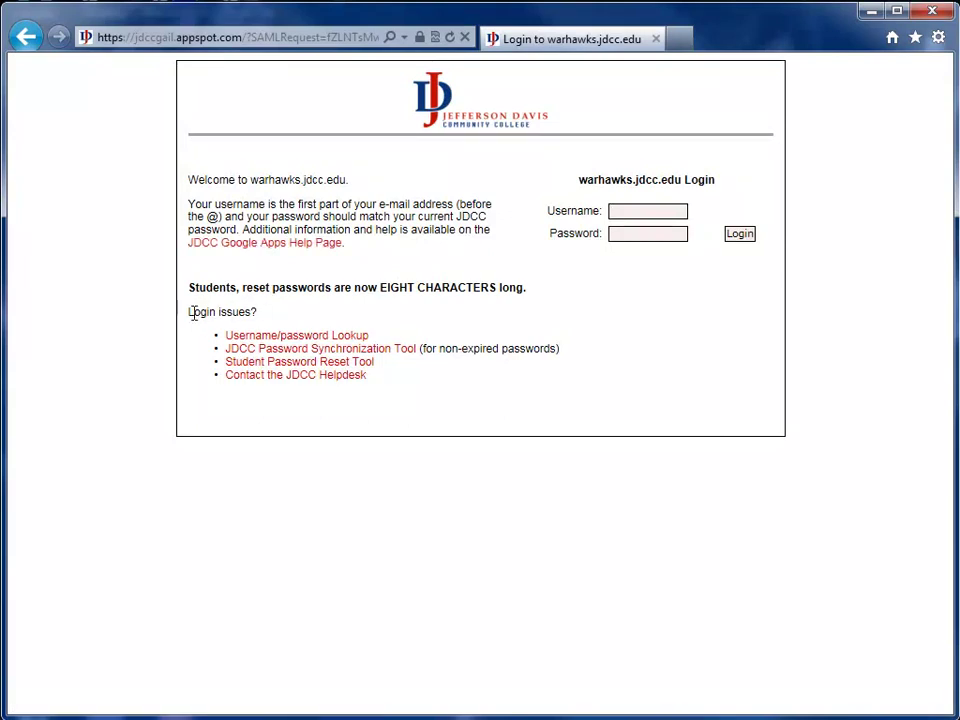
# Step: Log in to warhawks.jdcc.edu with the account's username and password
pyautogui.moveTo(191, 286); pyautogui.dragTo(535, 285)
pyautogui.click(533, 295)
pyautogui.write('test.user9')
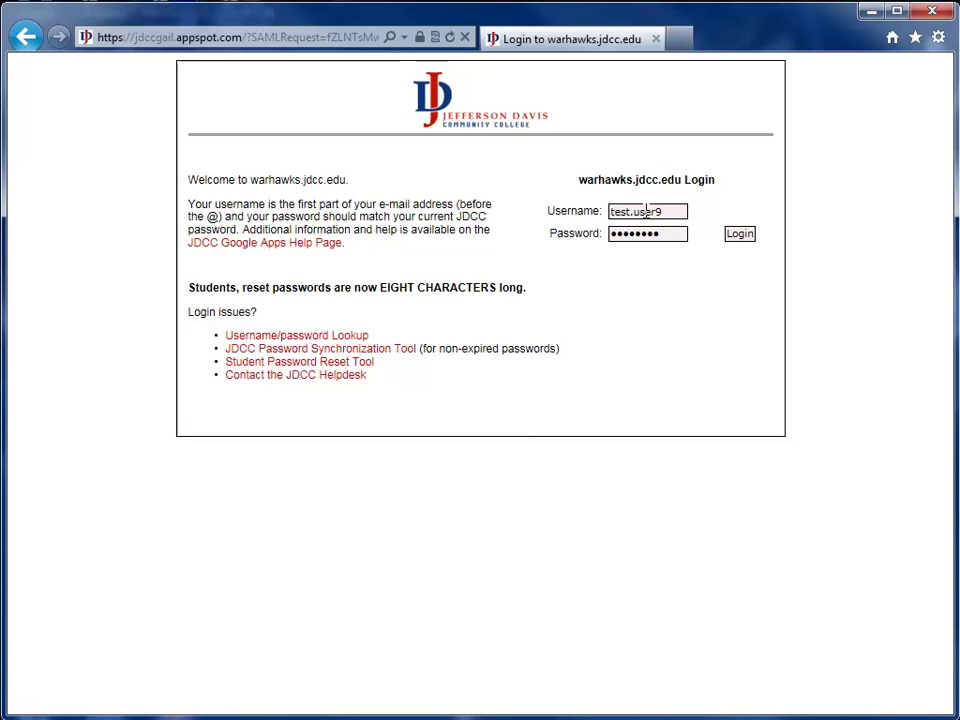
pyautogui.click(742, 235)
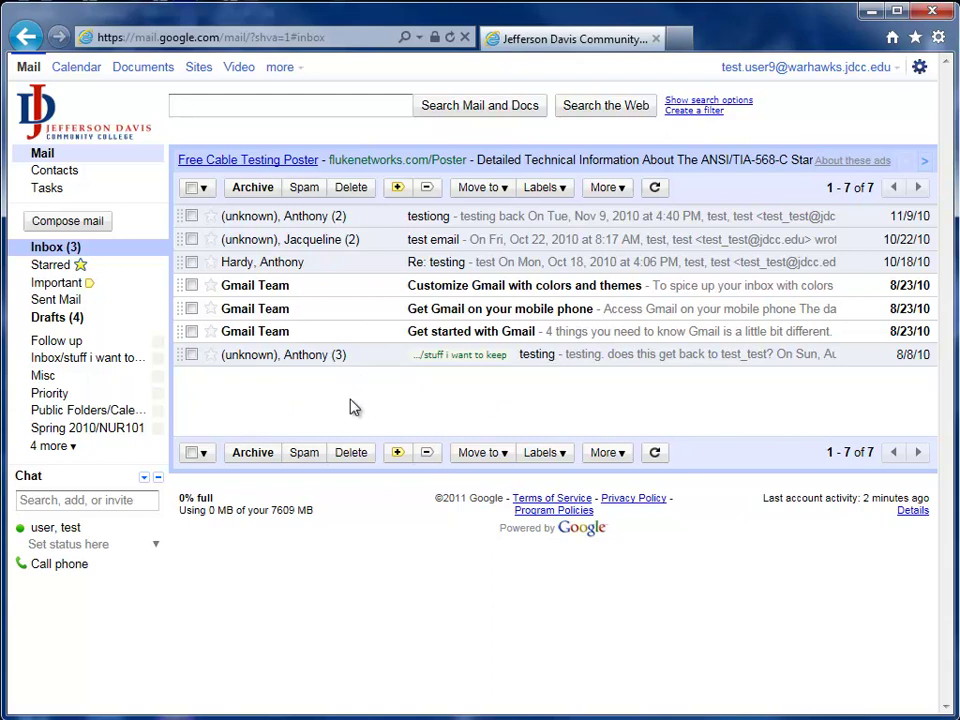
pyautogui.click(615, 364)
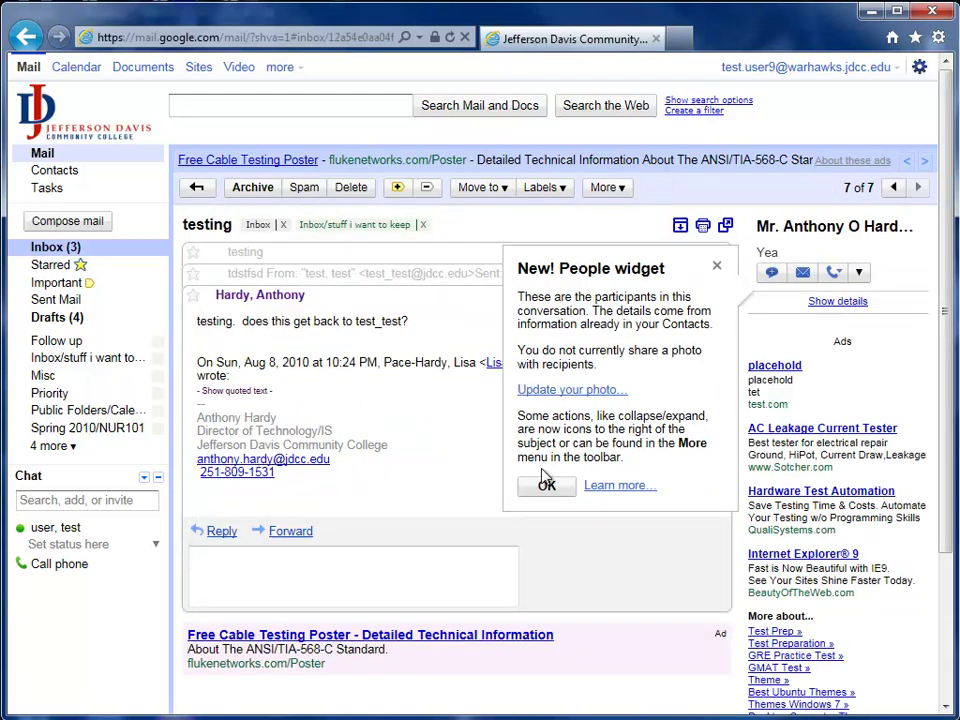
pyautogui.click(547, 487)
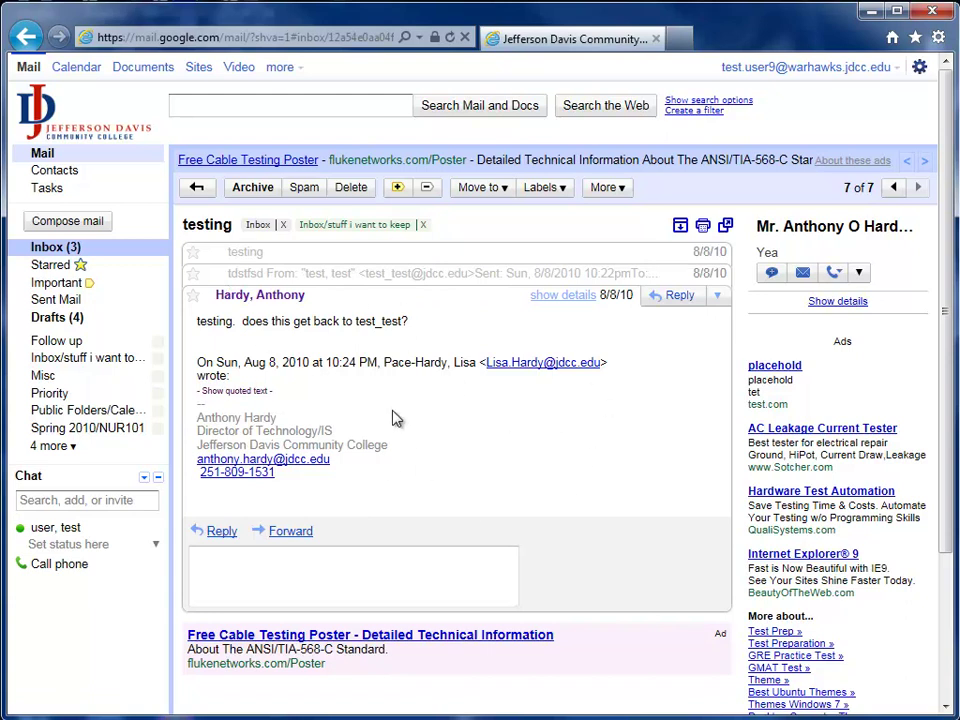
pyautogui.click(393, 259)
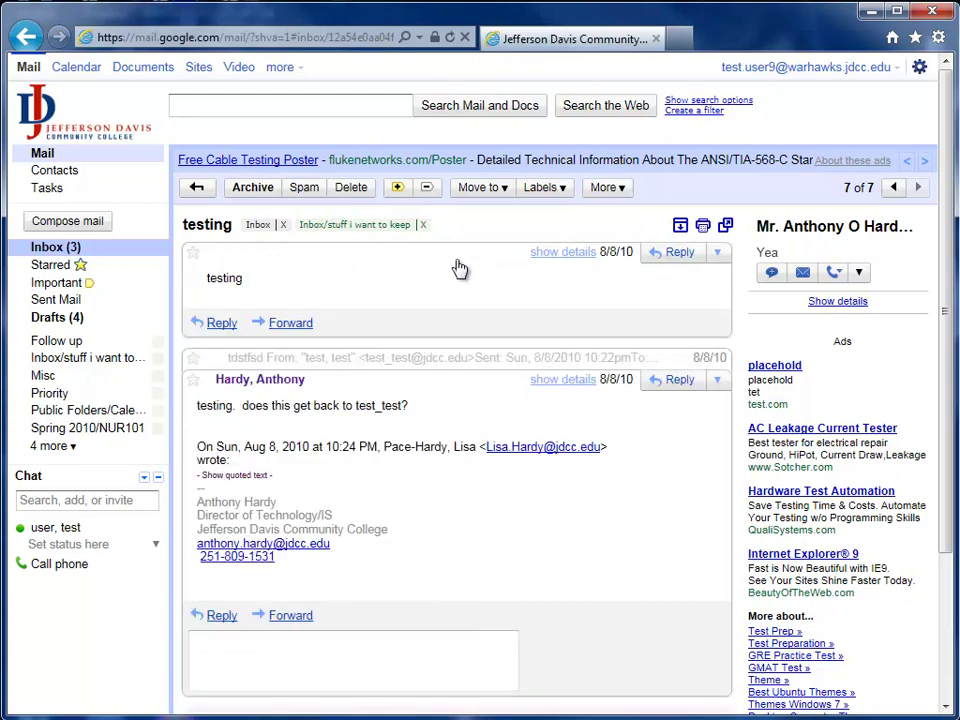
pyautogui.click(409, 360)
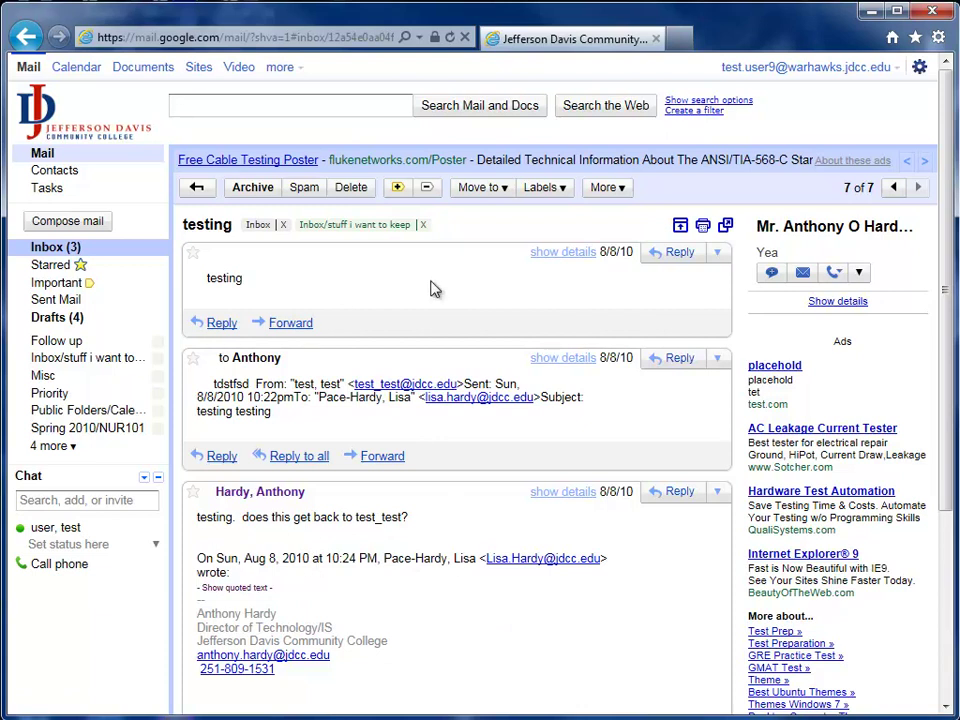
pyautogui.click(190, 187)
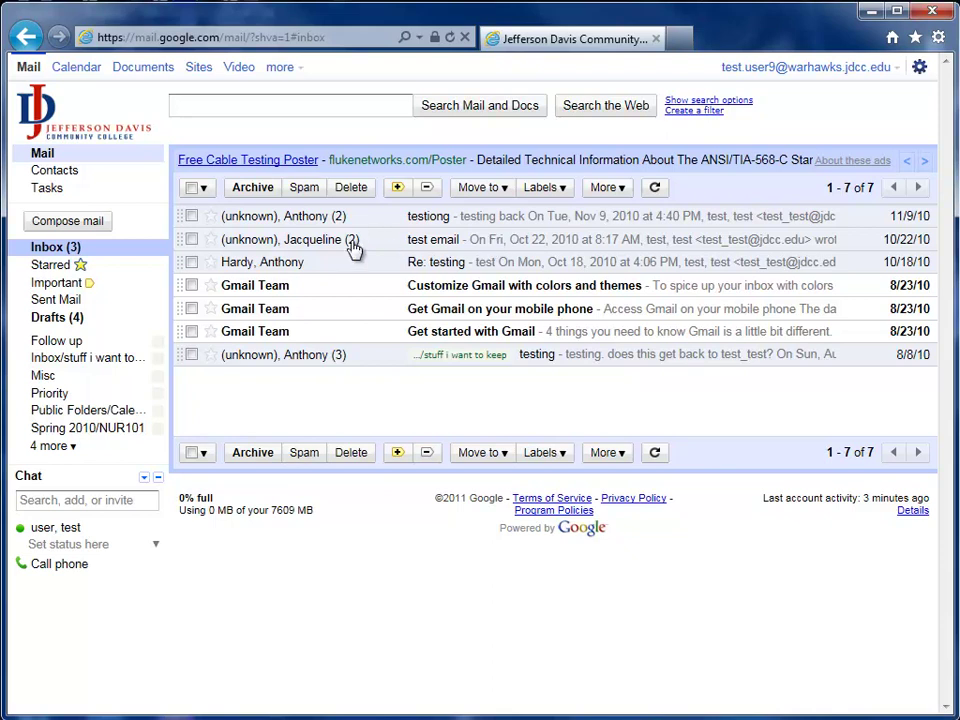
pyautogui.click(489, 247)
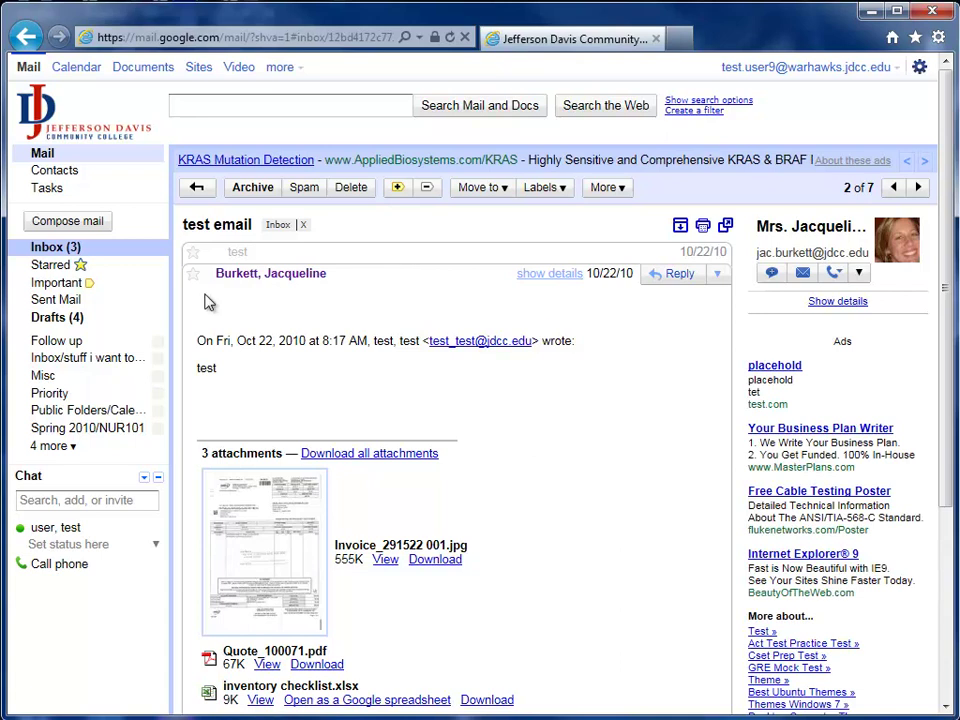
pyautogui.click(279, 256)
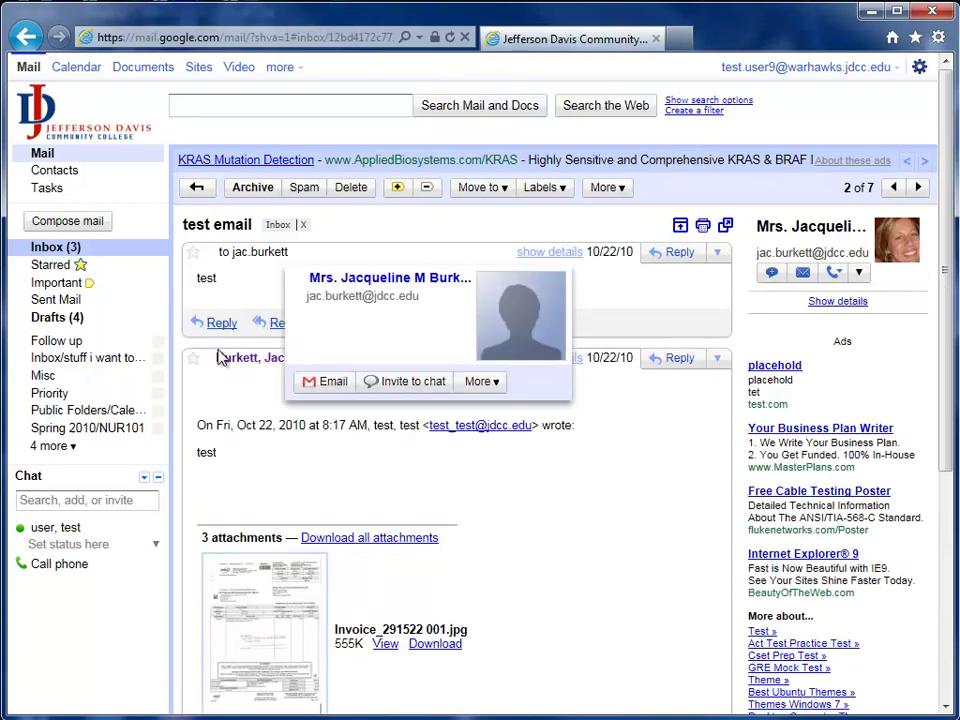
pyautogui.click(362, 258)
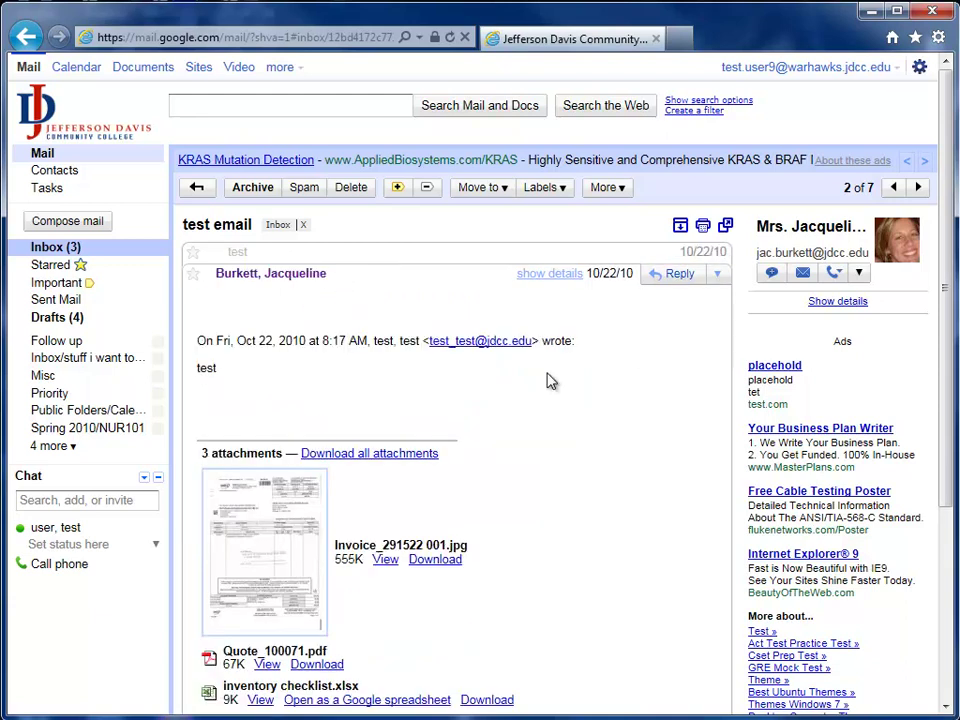
pyautogui.click(196, 187)
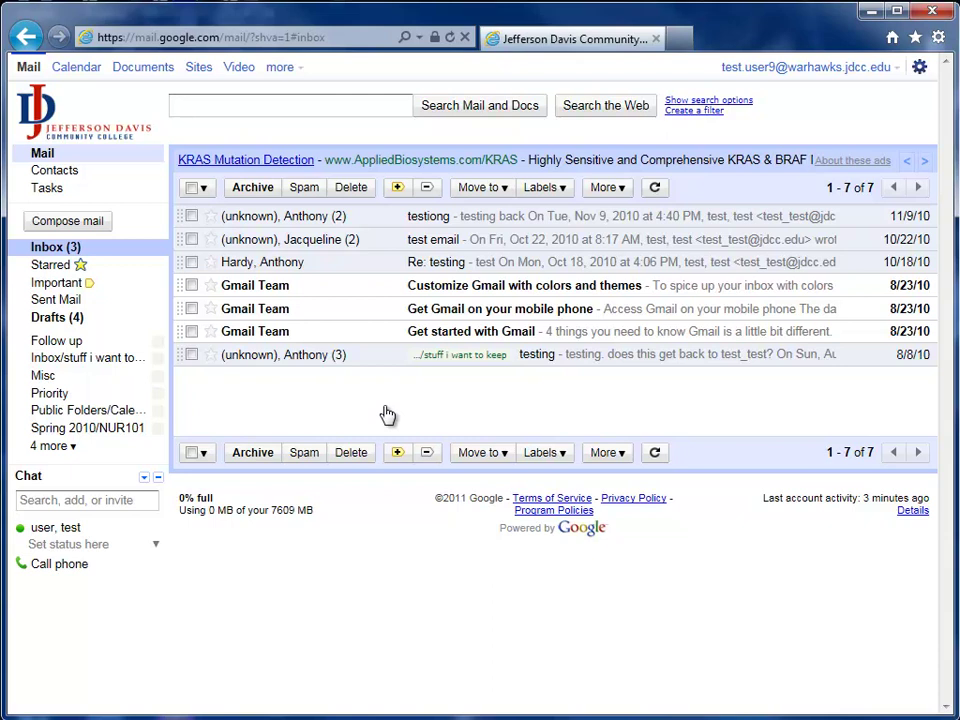
# Step: Open the testing conversation and start a reply to it
pyautogui.click(497, 357)
pyautogui.click(676, 298)
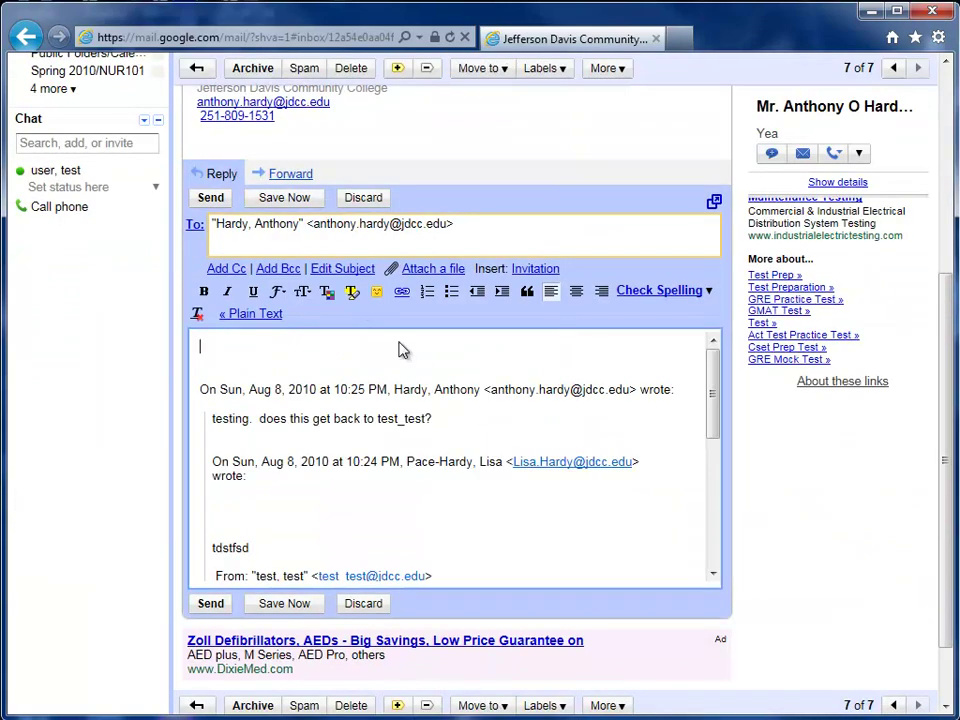
pyautogui.click(497, 226)
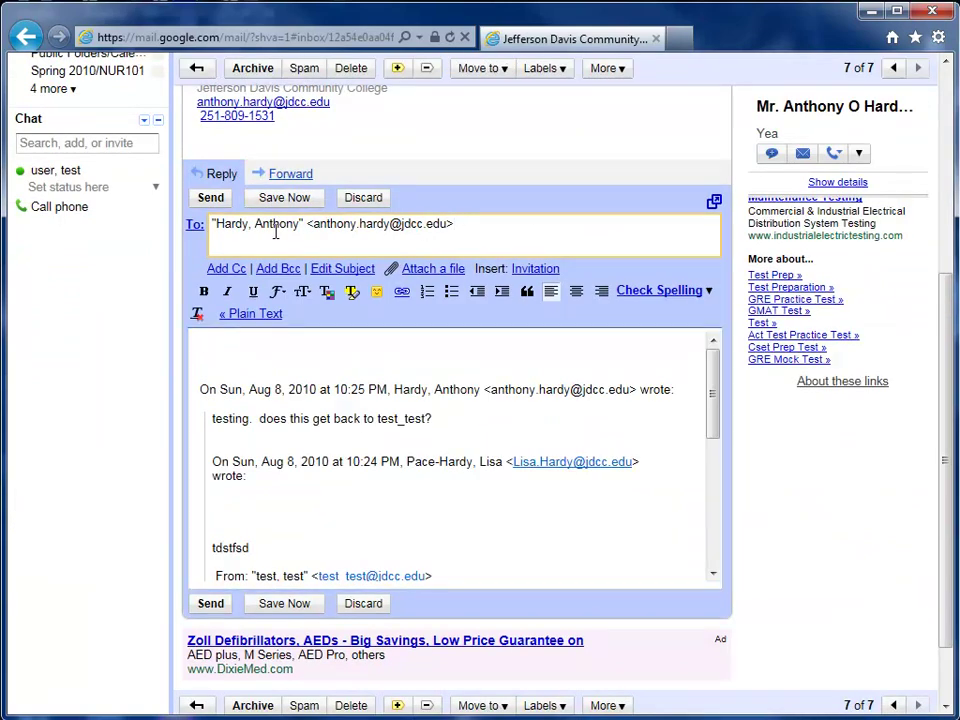
# Step: Select the recipient address in the reply's To field
pyautogui.moveTo(464, 223); pyautogui.dragTo(208, 226)
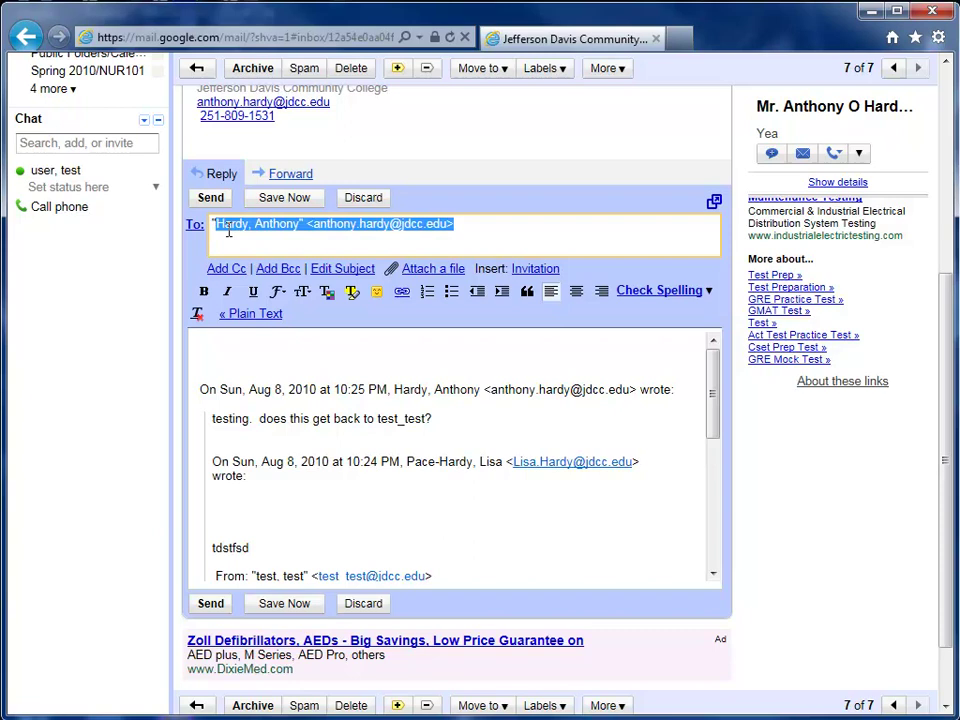
pyautogui.click(228, 241)
pyautogui.moveTo(483, 225); pyautogui.dragTo(208, 226)
pyautogui.click(461, 227)
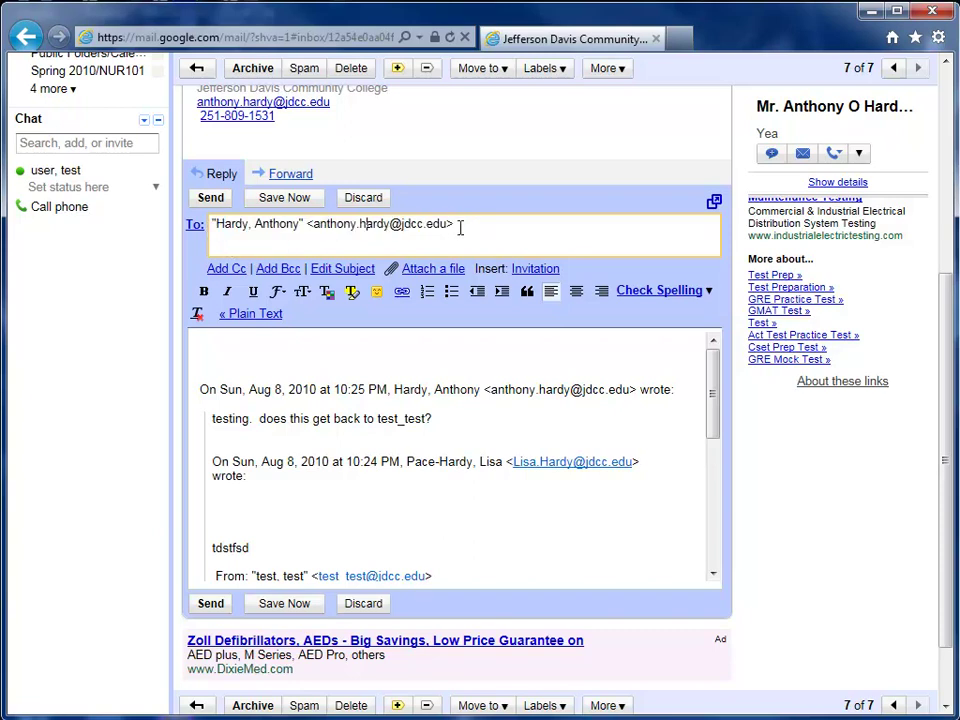
pyautogui.moveTo(461, 227); pyautogui.dragTo(210, 226)
pyautogui.click(466, 231)
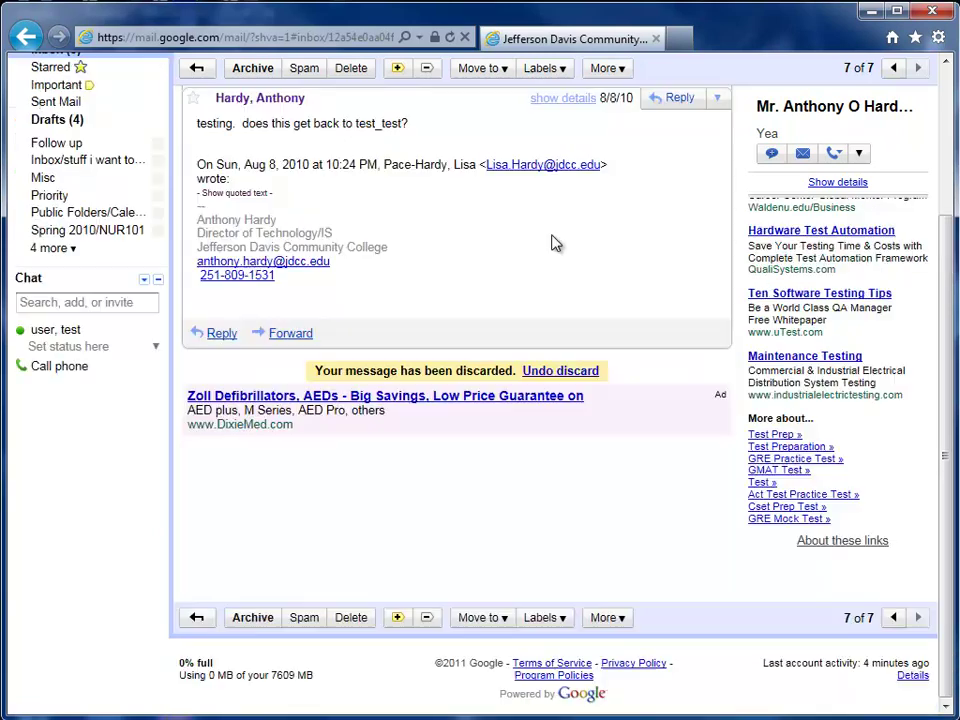
pyautogui.scroll(3, 429, 313)
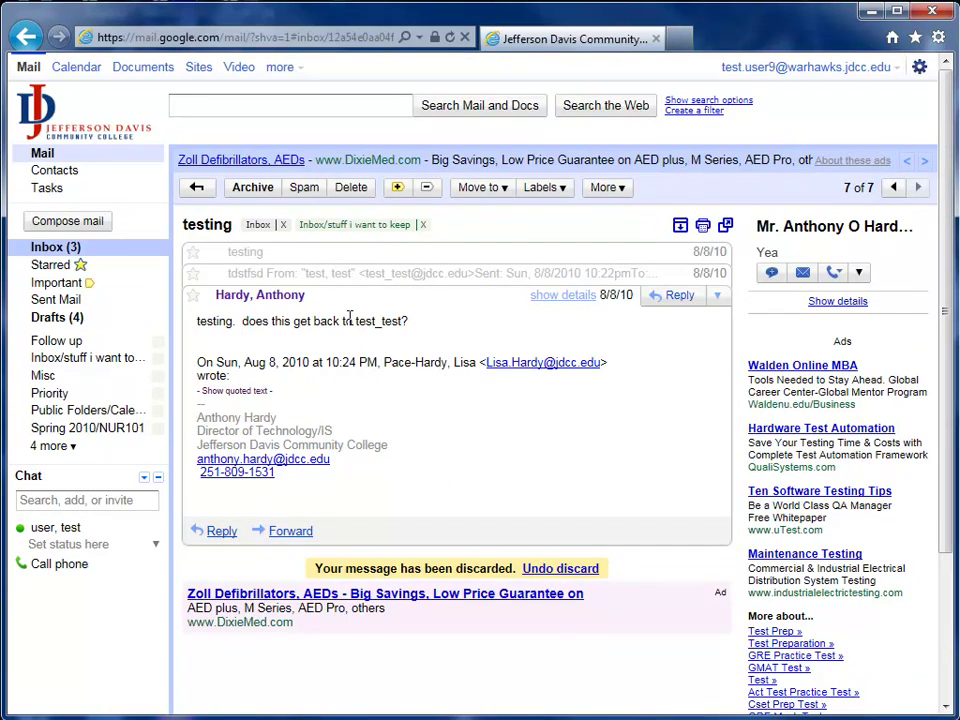
# Step: Return to the inbox, open Mail settings from the gear menu and save them unchanged
pyautogui.click(196, 187)
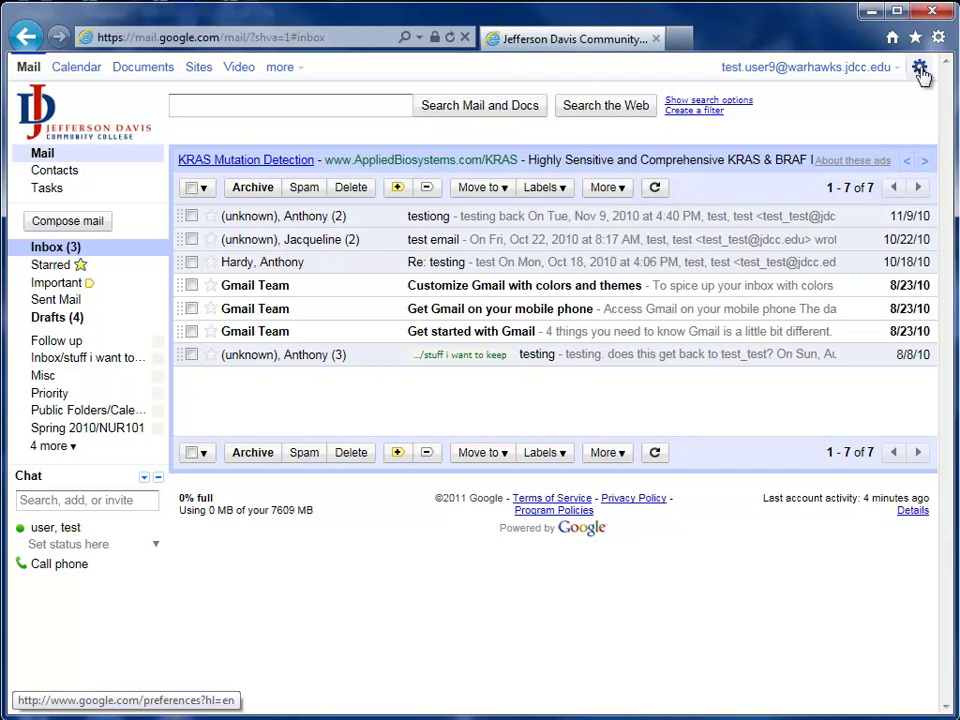
pyautogui.click(920, 70)
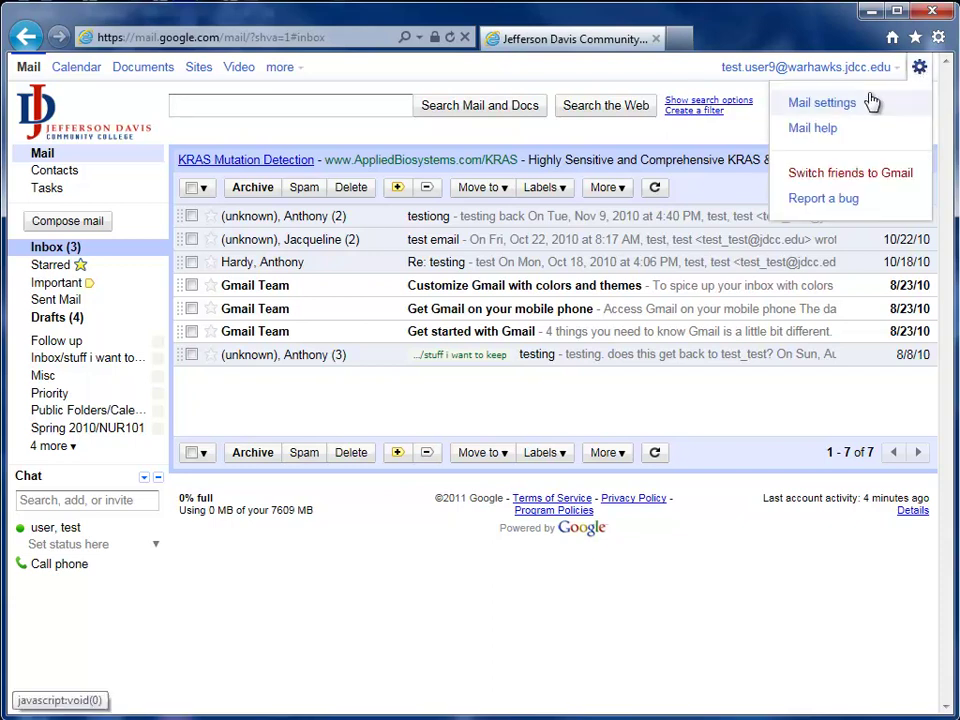
pyautogui.click(822, 103)
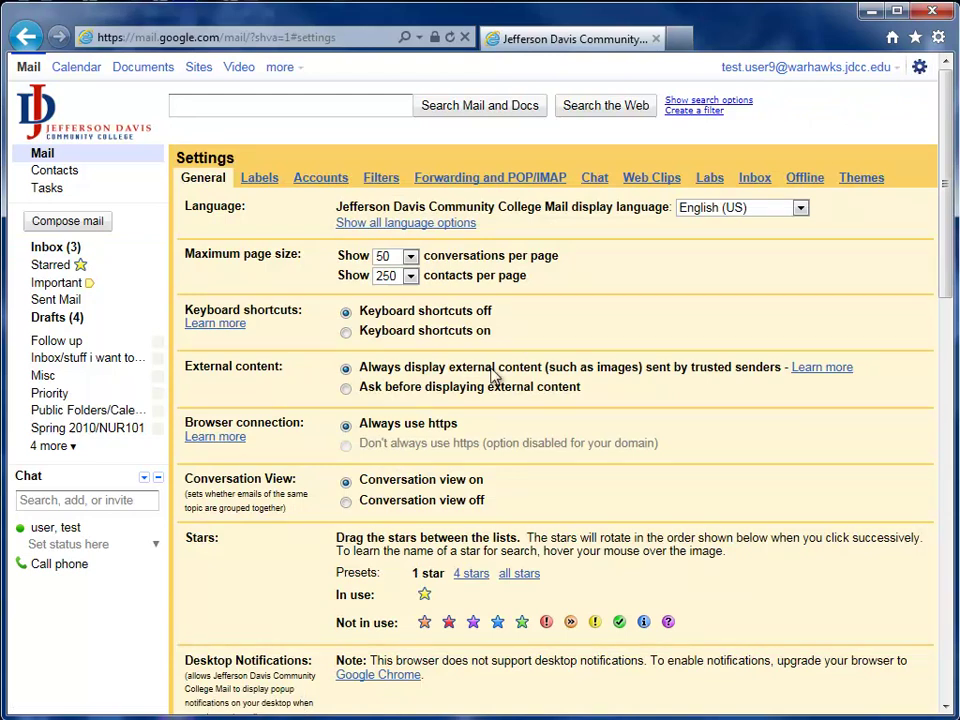
pyautogui.moveTo(186, 478); pyautogui.dragTo(508, 511)
pyautogui.click(508, 511)
pyautogui.scroll(-15, 347, 510)
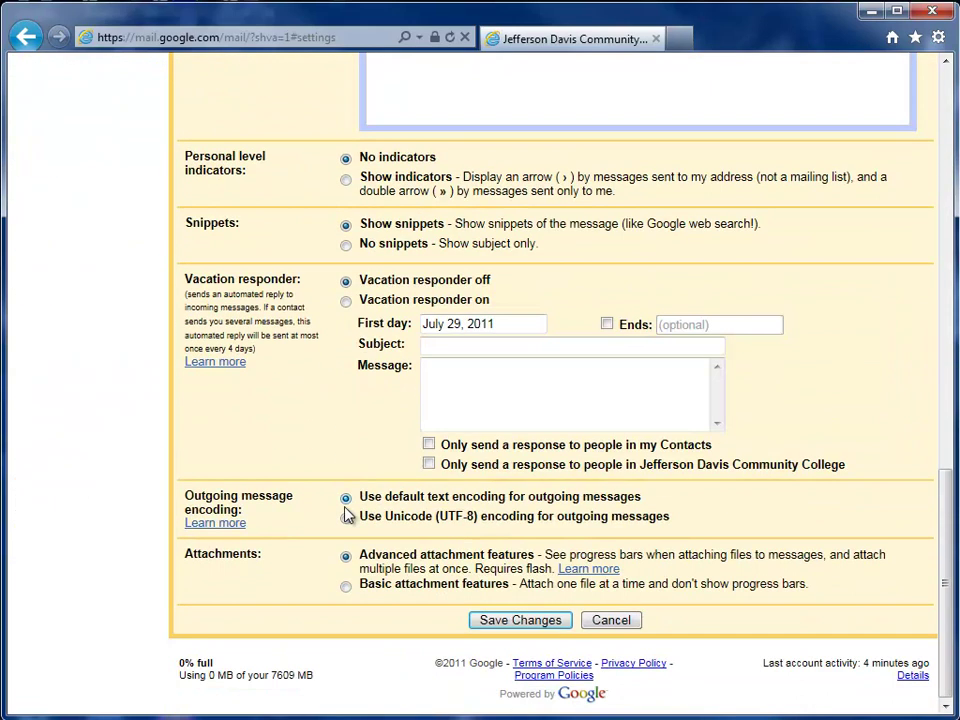
pyautogui.click(481, 623)
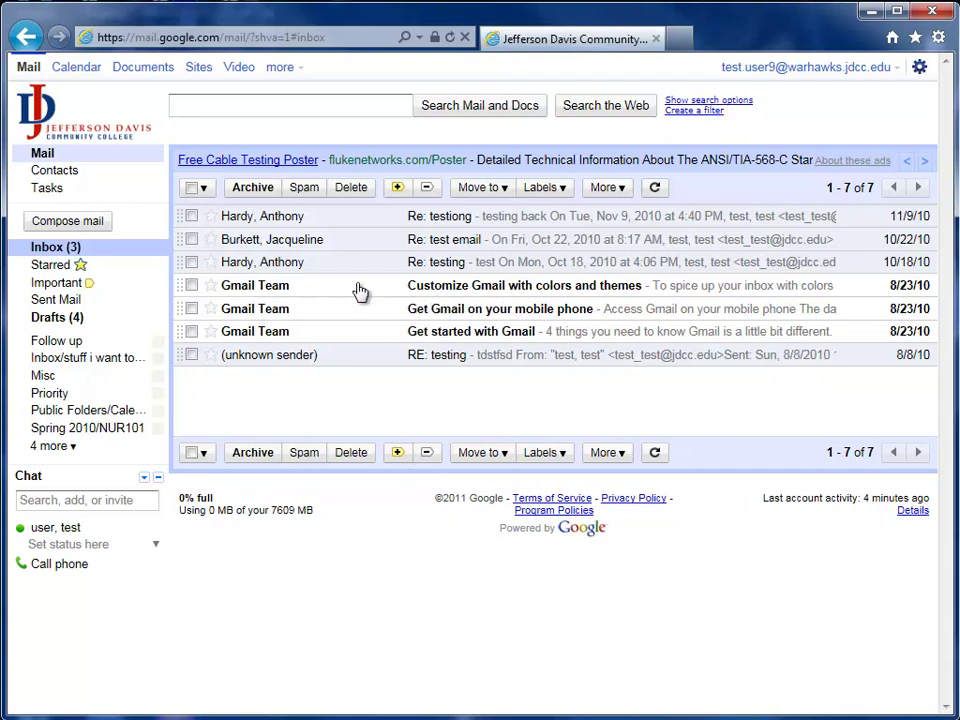
# Step: Open the Get started with Gmail message, skim it, and return to the inbox
pyautogui.click(452, 335)
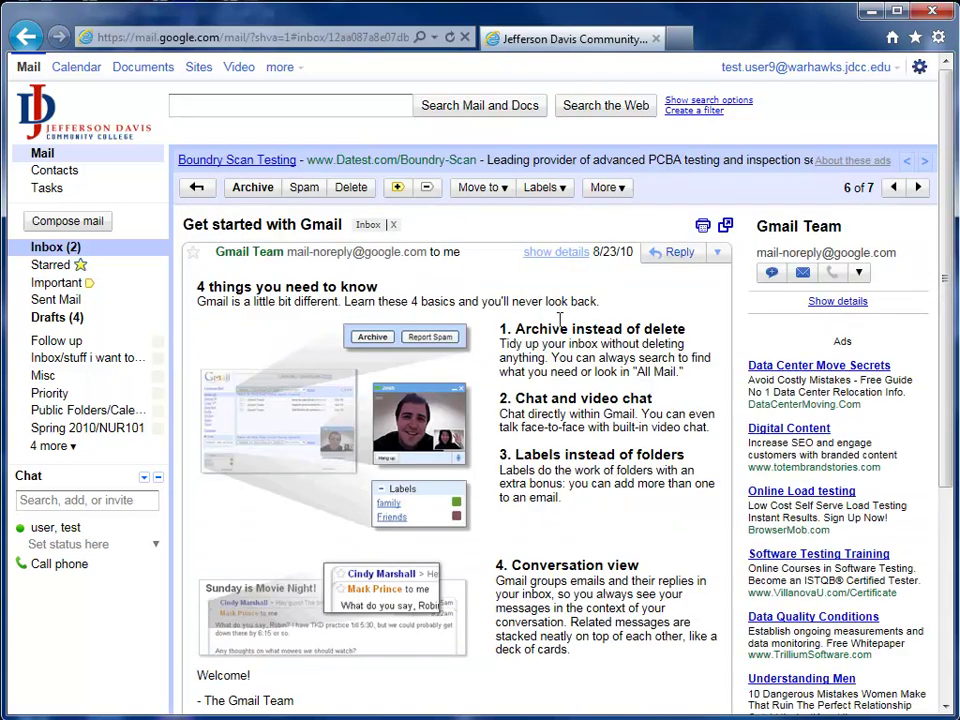
pyautogui.scroll(-3, 572, 477)
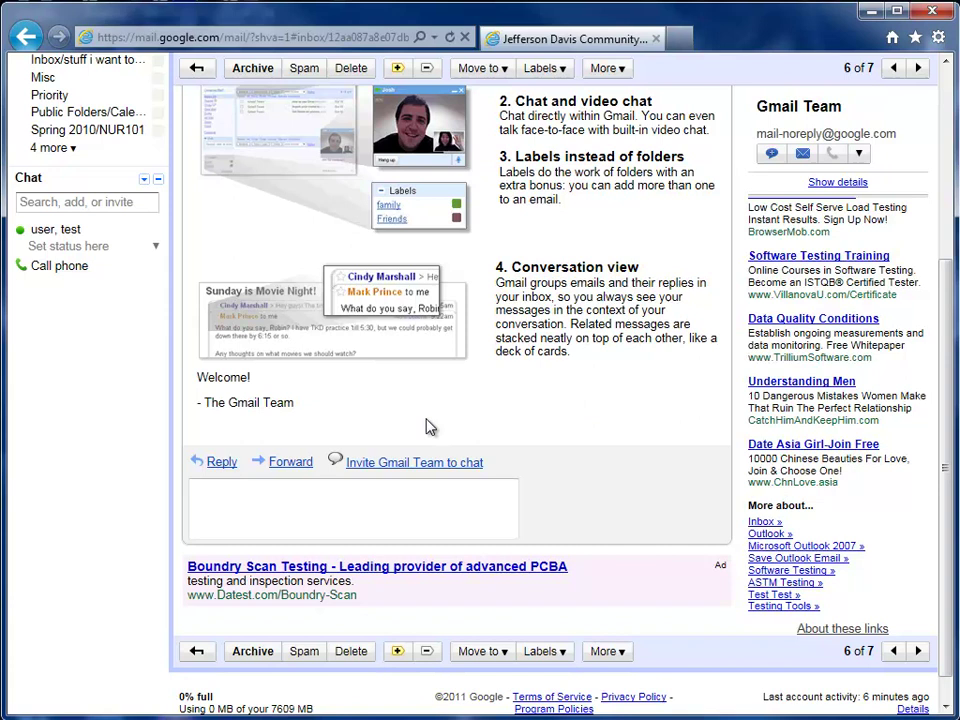
pyautogui.scroll(3, 320, 320)
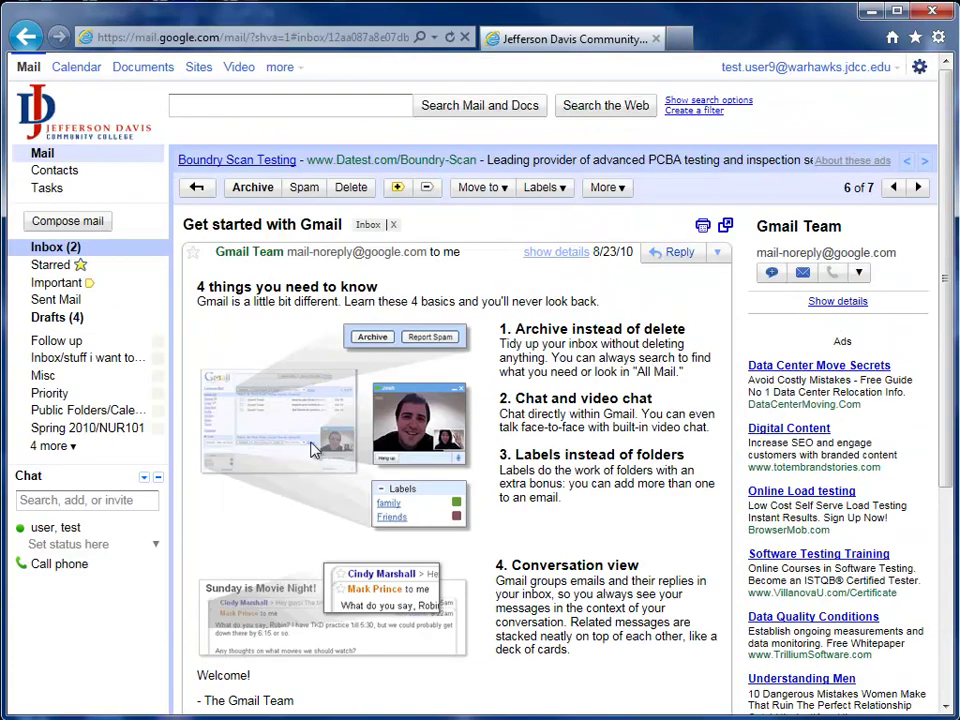
pyautogui.click(197, 187)
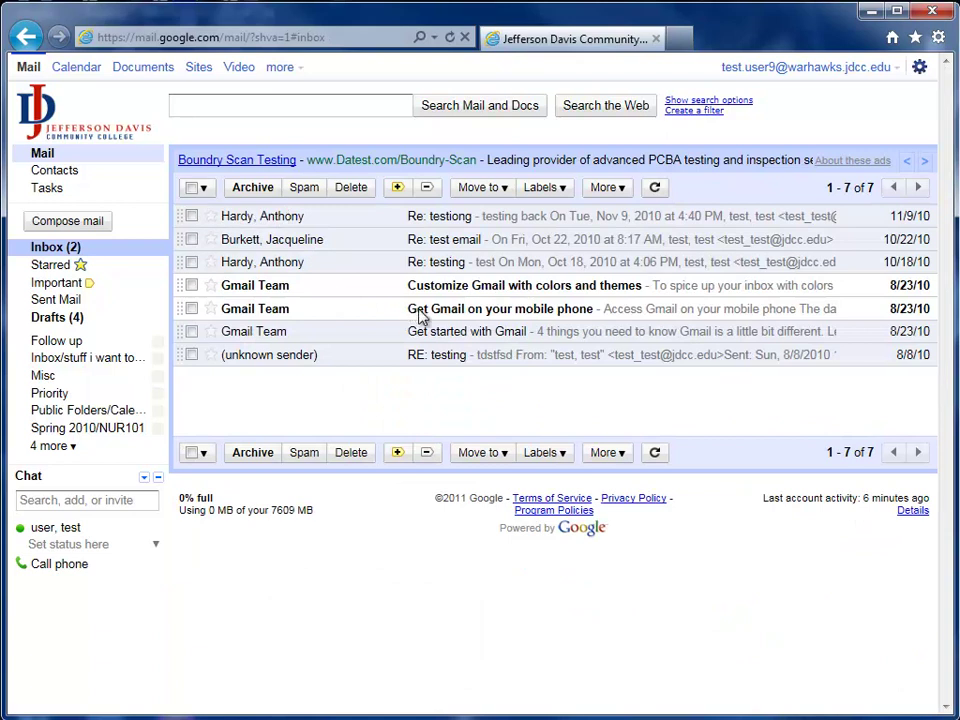
# Step: Reopen Get started with Gmail and show the extra reply and message actions menu
pyautogui.click(513, 337)
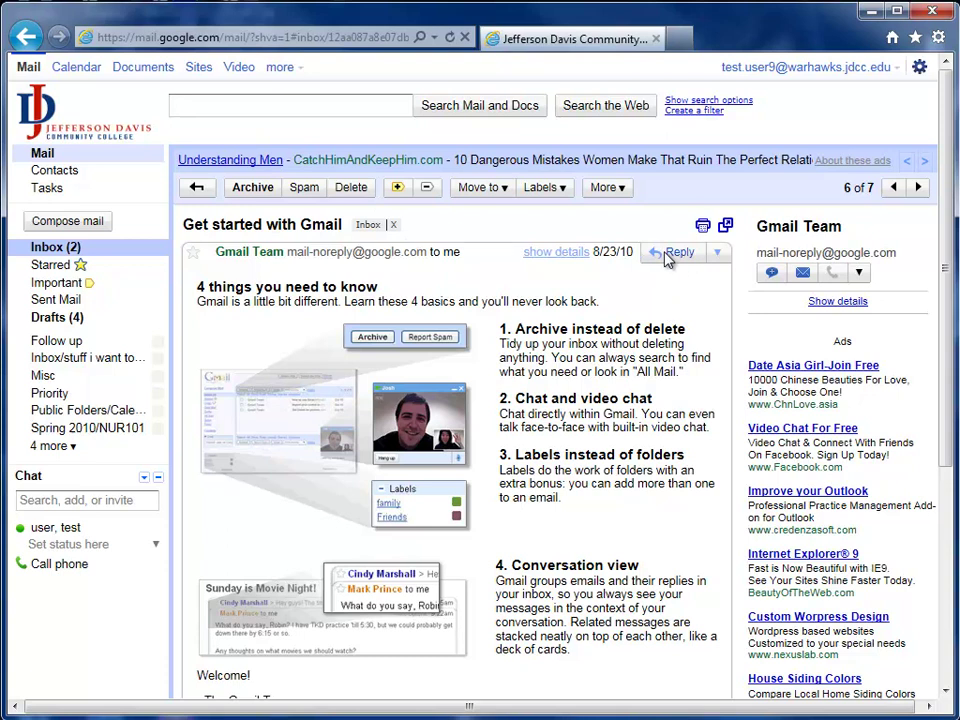
pyautogui.click(720, 255)
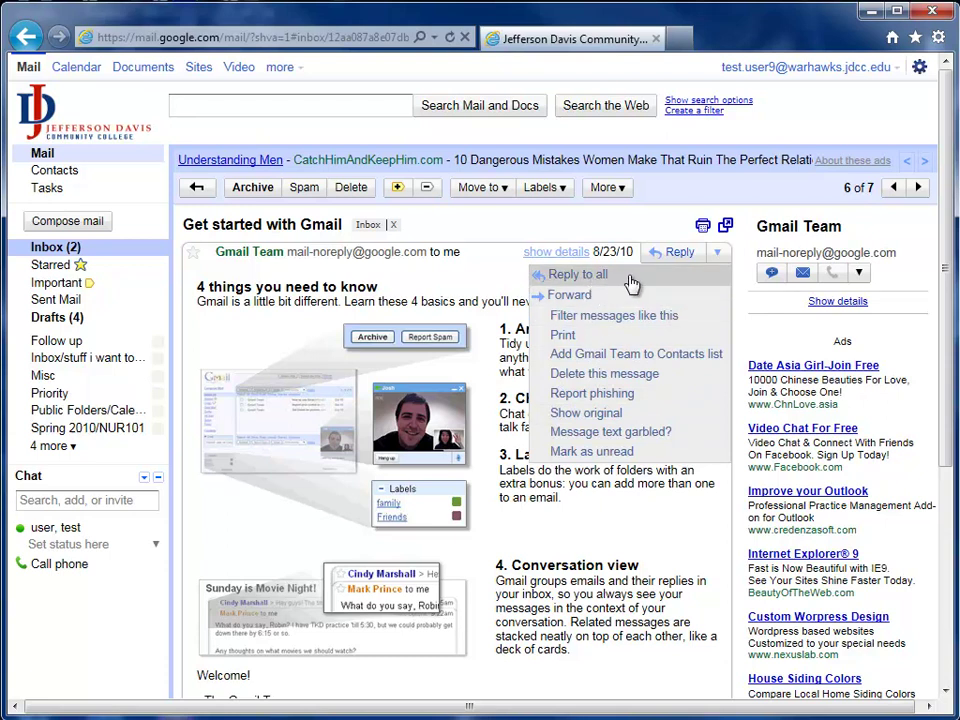
pyautogui.click(386, 299)
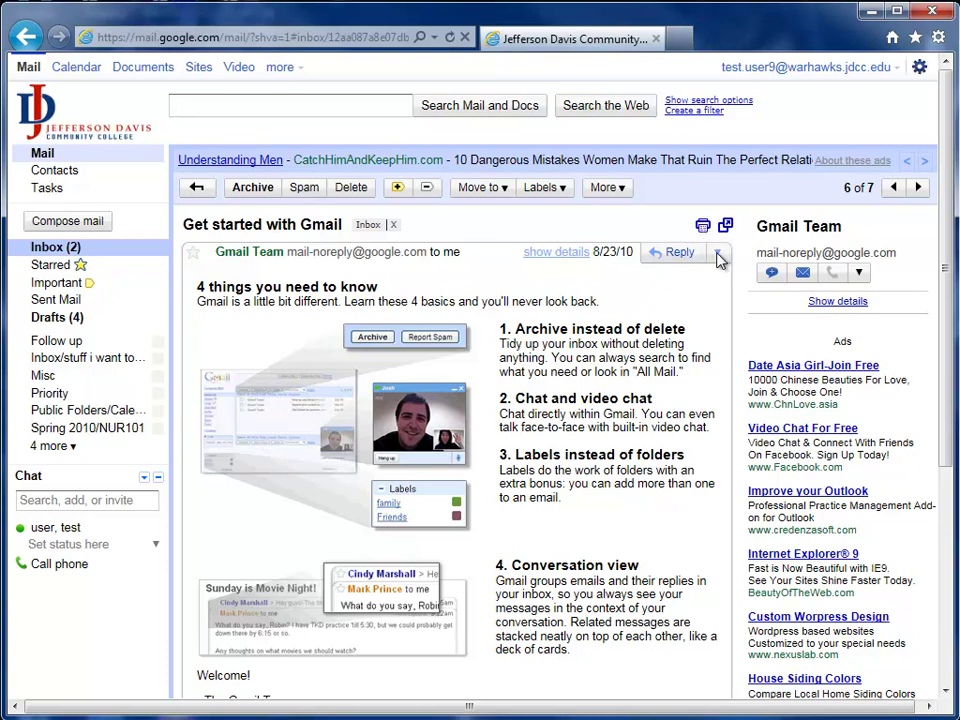
pyautogui.click(718, 255)
# Step: Open the RE: testing message from 8/8/10, then return to the inbox
pyautogui.click(85, 251)
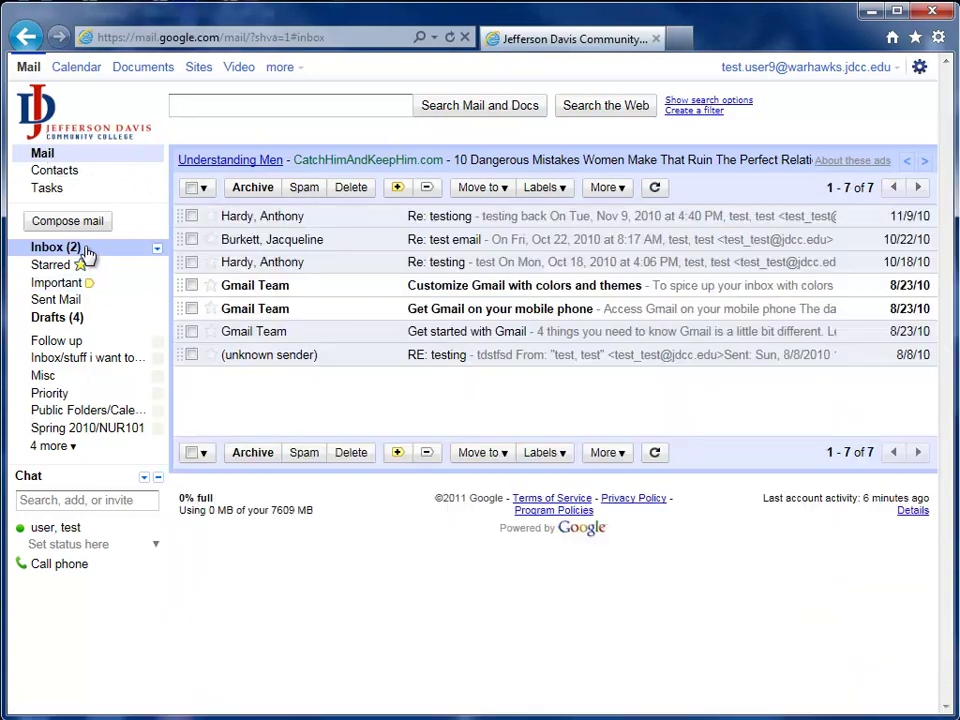
pyautogui.click(504, 356)
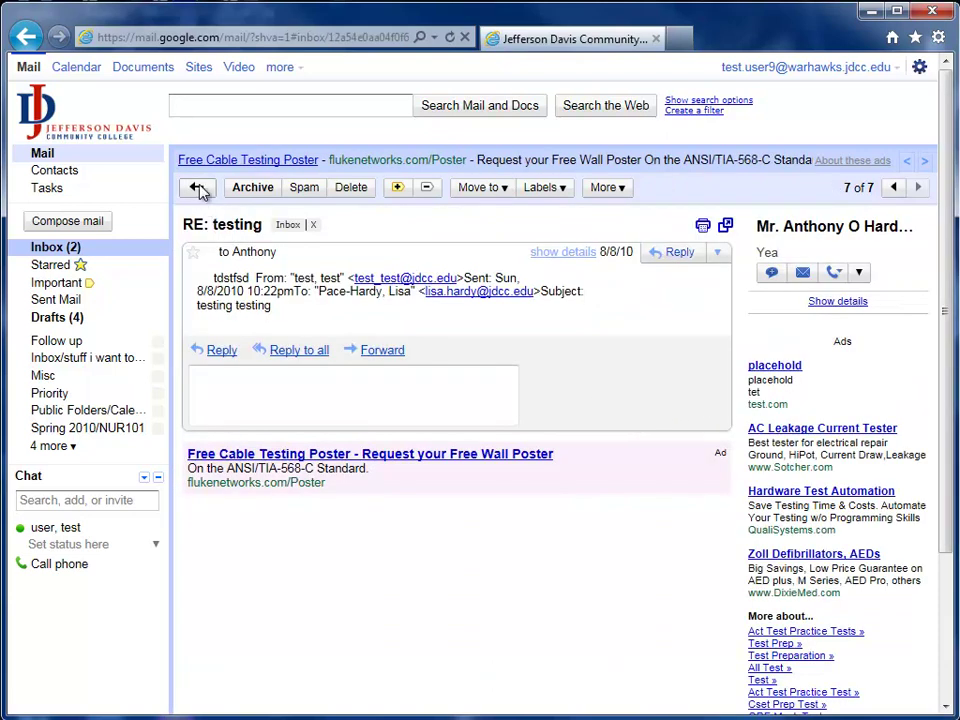
pyautogui.click(198, 188)
# Step: Open the Re: test email message and scroll down to its three attachments
pyautogui.click(520, 244)
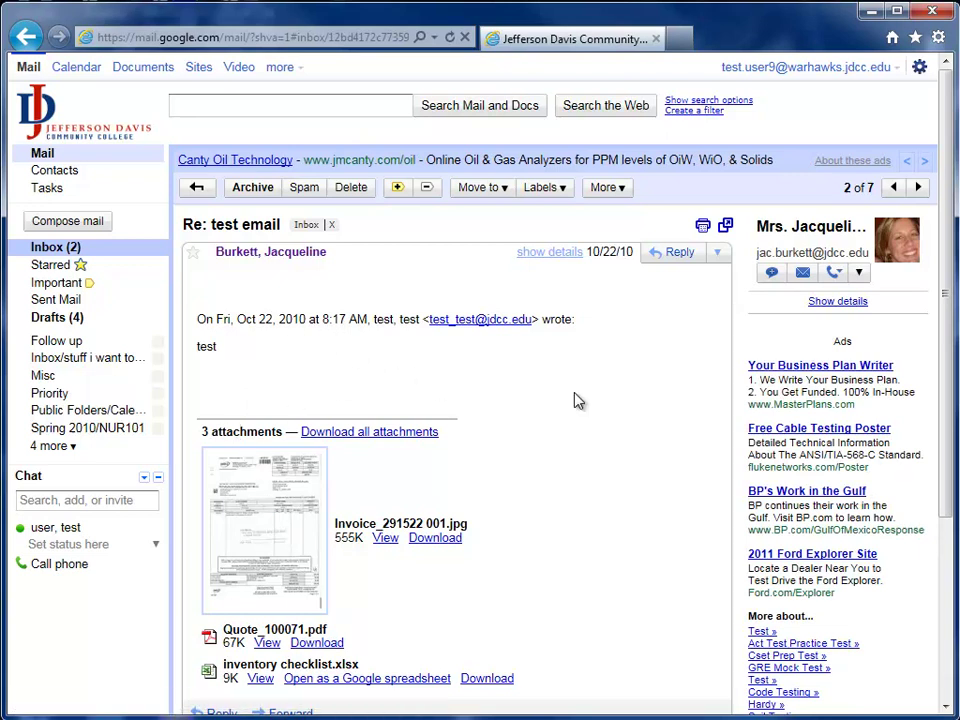
pyautogui.scroll(-2, 664, 413)
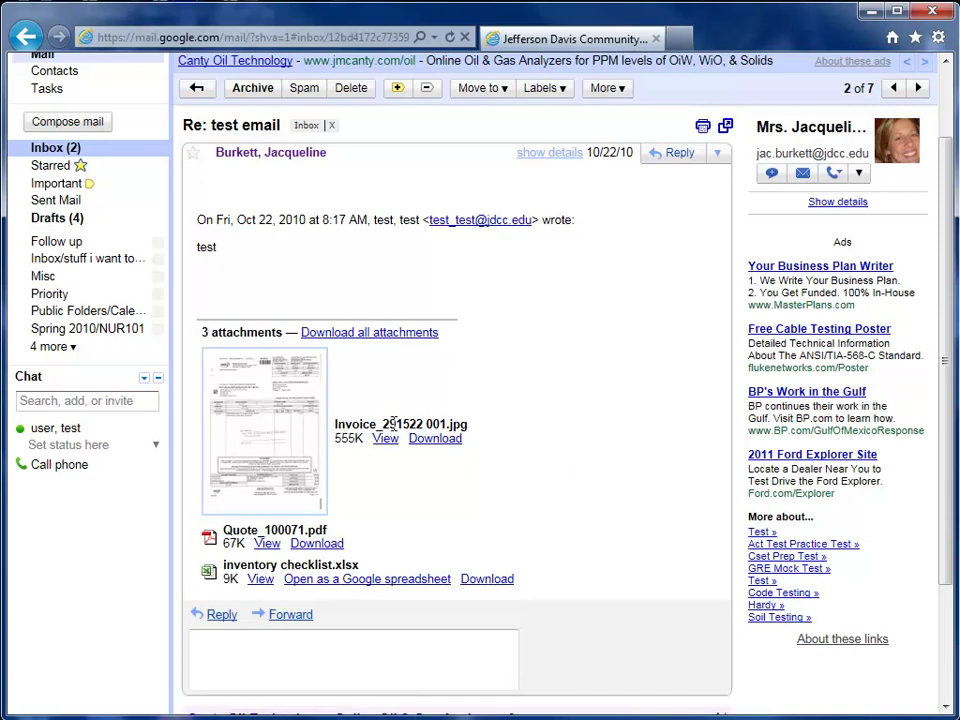
pyautogui.doubleClick(457, 425)
pyautogui.click(516, 390)
pyautogui.click(388, 444)
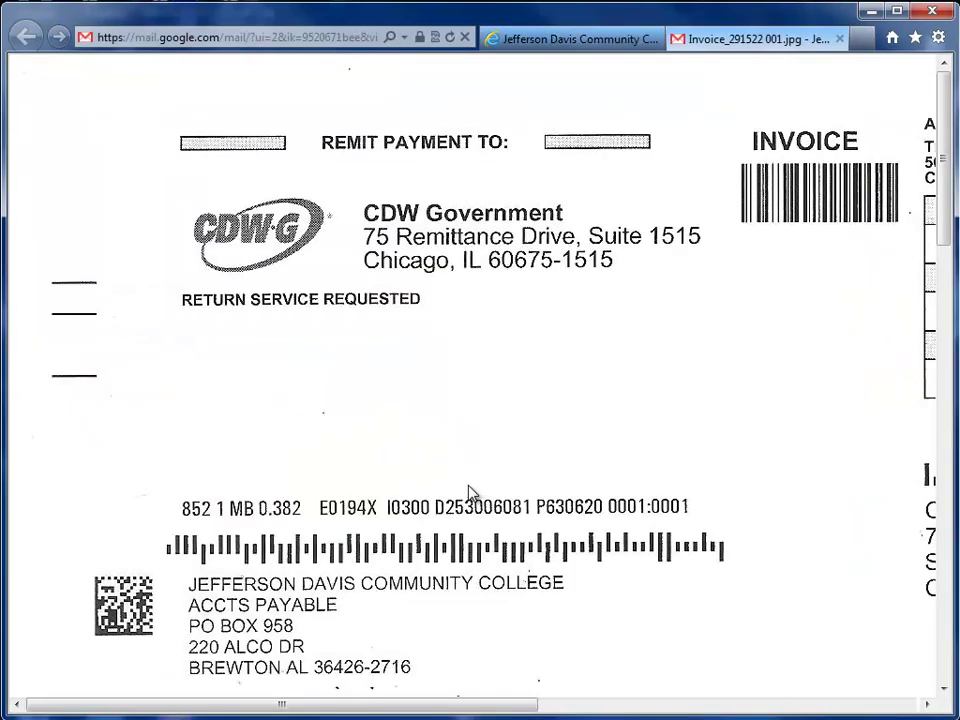
pyautogui.click(840, 39)
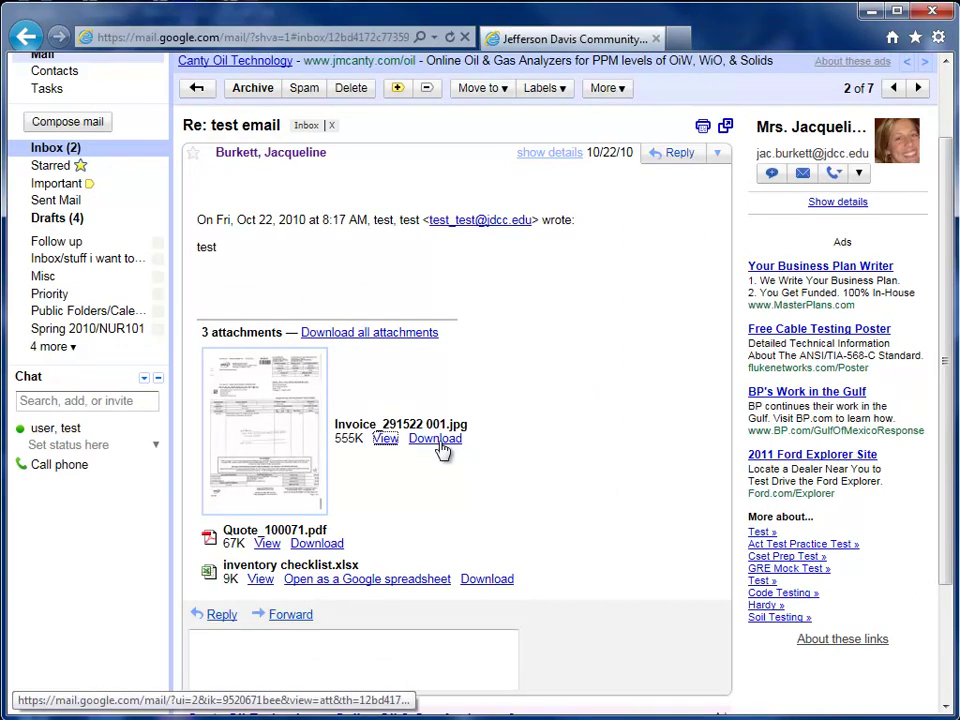
pyautogui.moveTo(208, 534); pyautogui.dragTo(318, 526)
pyautogui.click(317, 527)
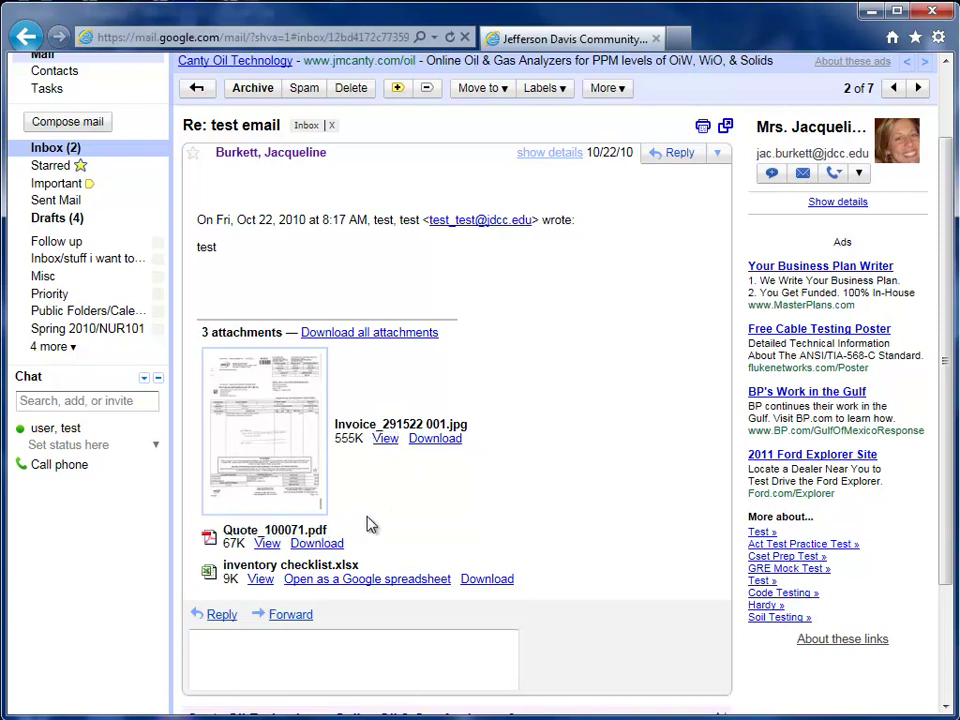
pyautogui.click(267, 543)
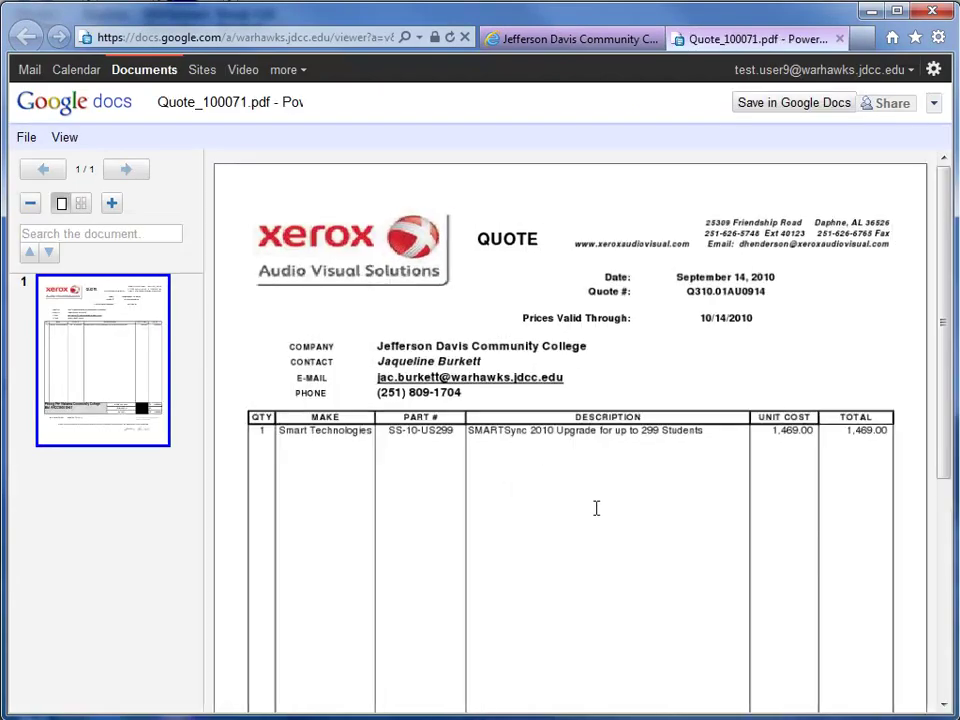
pyautogui.moveTo(945, 270); pyautogui.dragTo(948, 270)
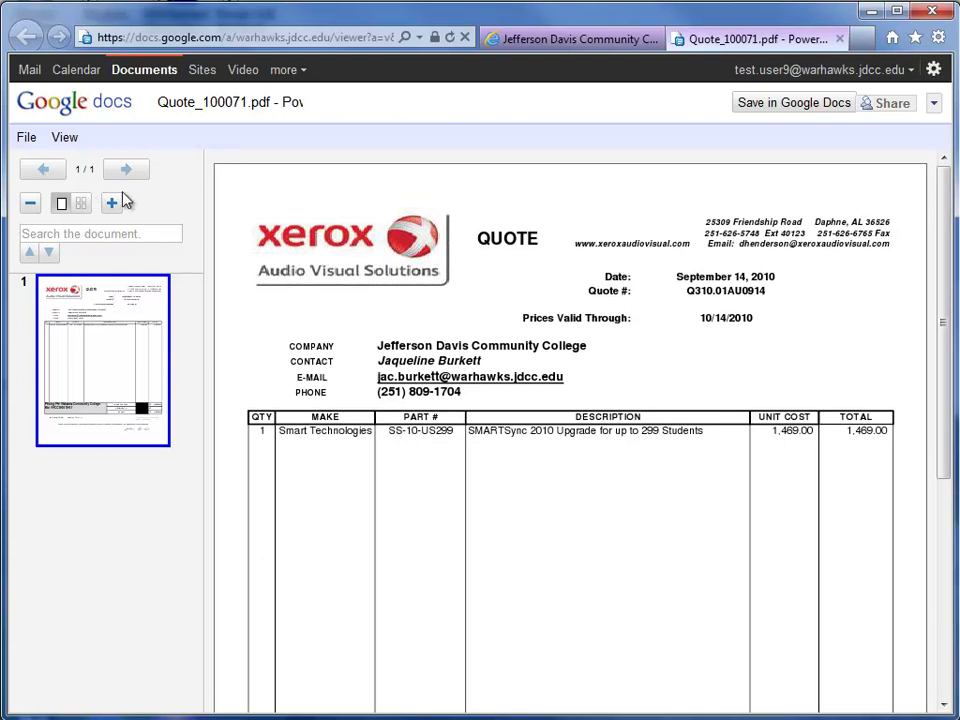
pyautogui.click(30, 206)
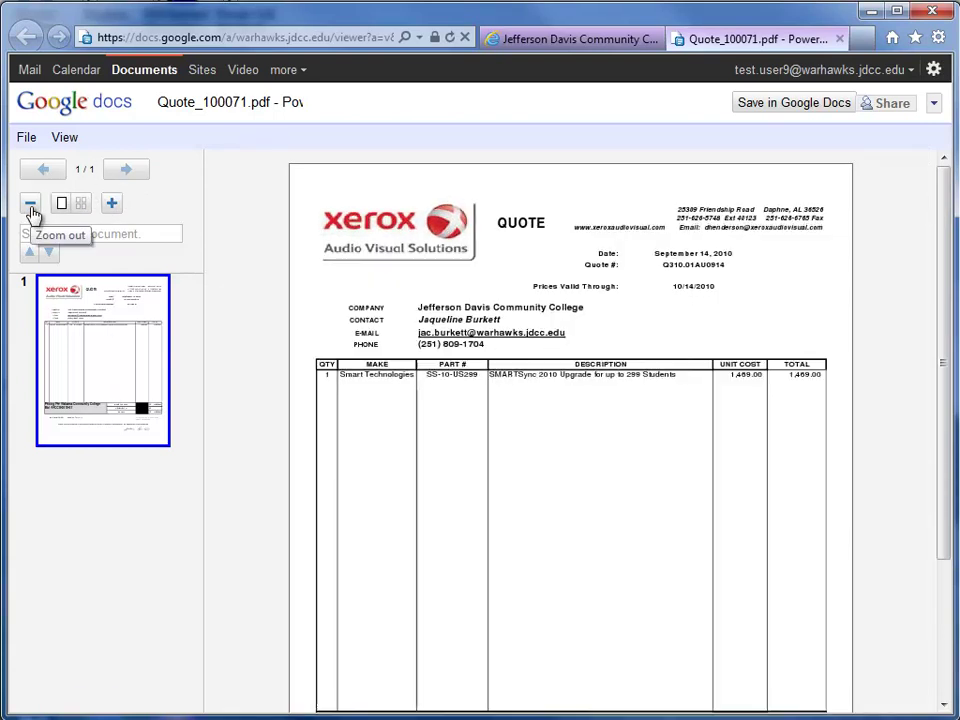
pyautogui.click(111, 205)
pyautogui.click(111, 205)
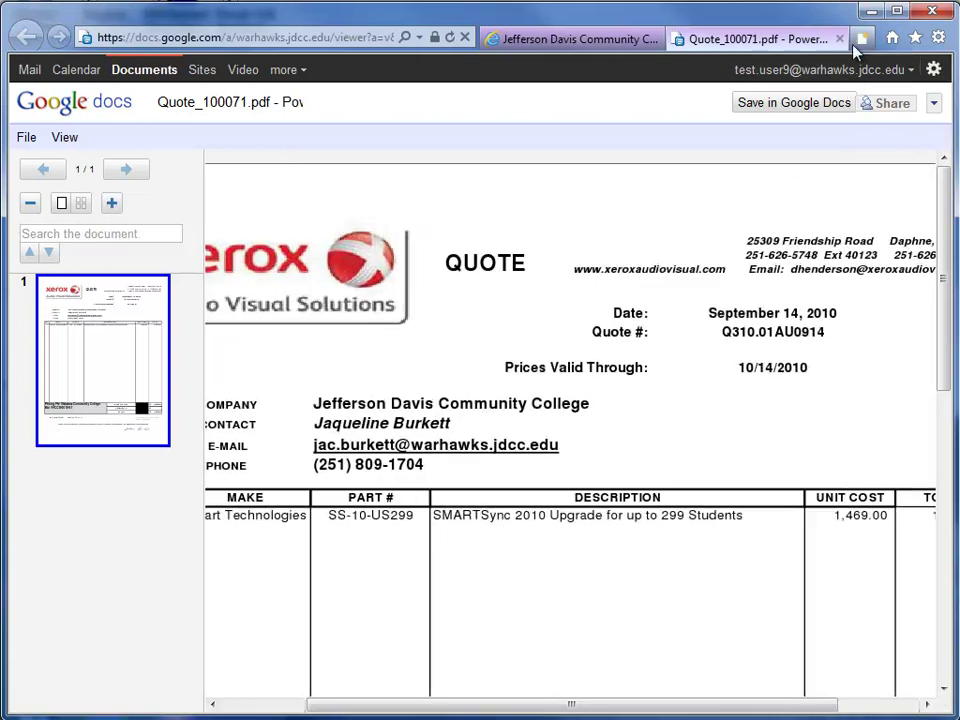
pyautogui.click(839, 39)
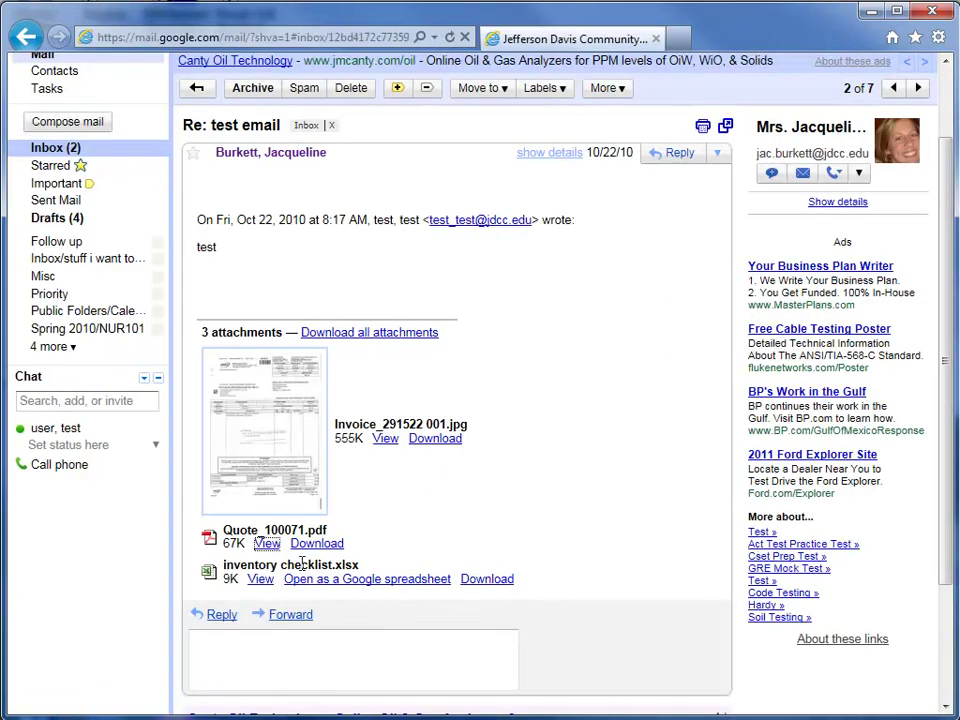
# Step: Highlight the inventory checklist.xlsx attachment name in the message
pyautogui.doubleClick(245, 565)
pyautogui.click(373, 553)
pyautogui.moveTo(373, 553); pyautogui.dragTo(373, 568)
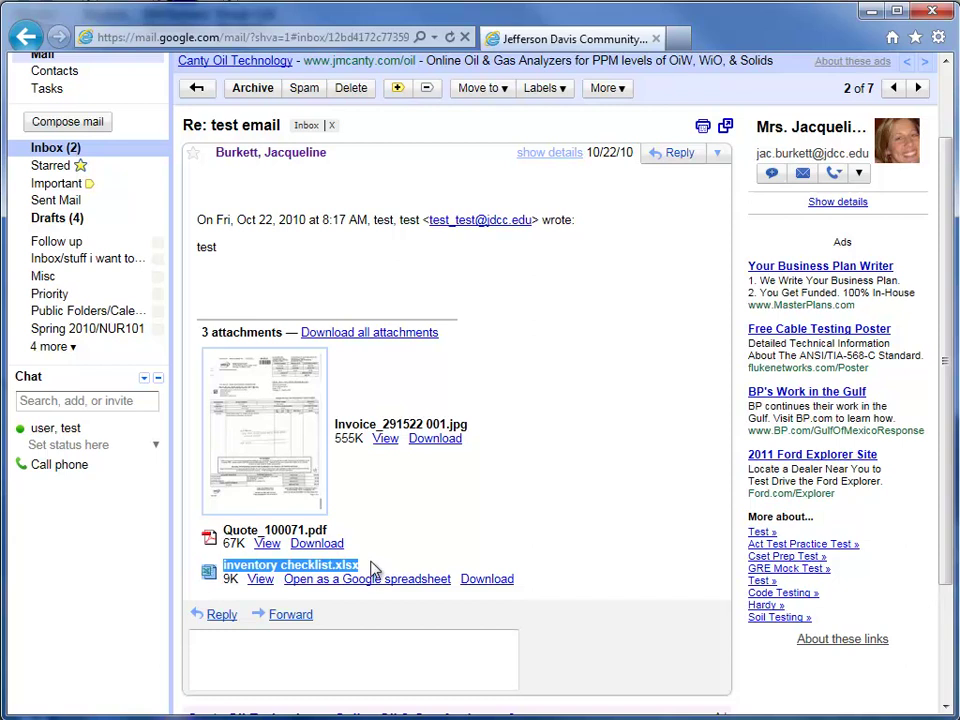
pyautogui.click(427, 532)
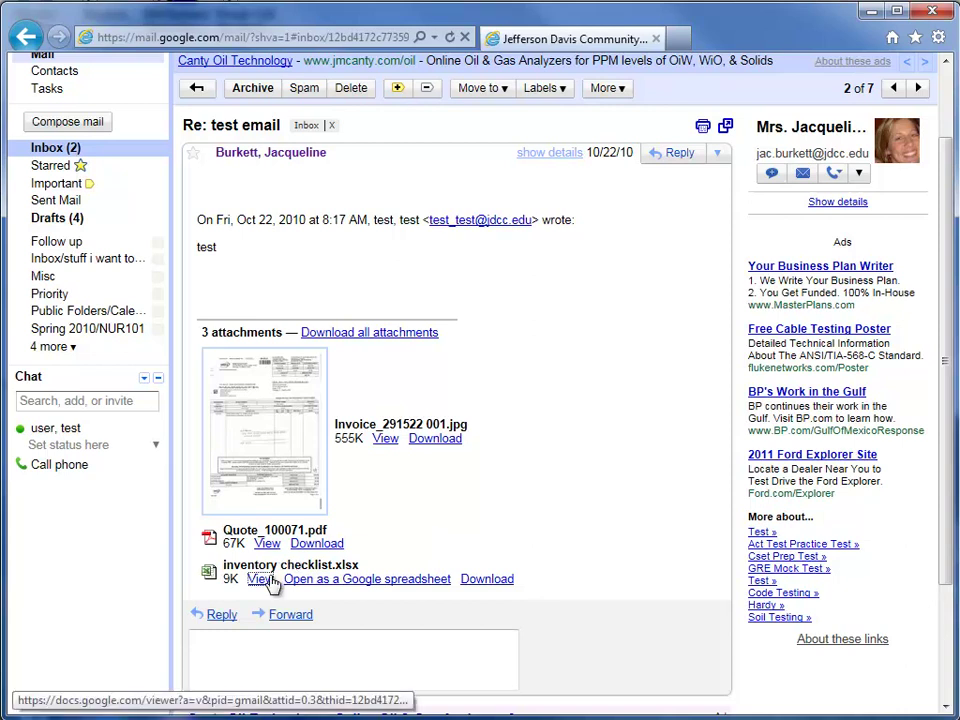
# Step: View inventory checklist.xlsx in Google Docs Viewer and page down to page 6 of 29
pyautogui.click(266, 579)
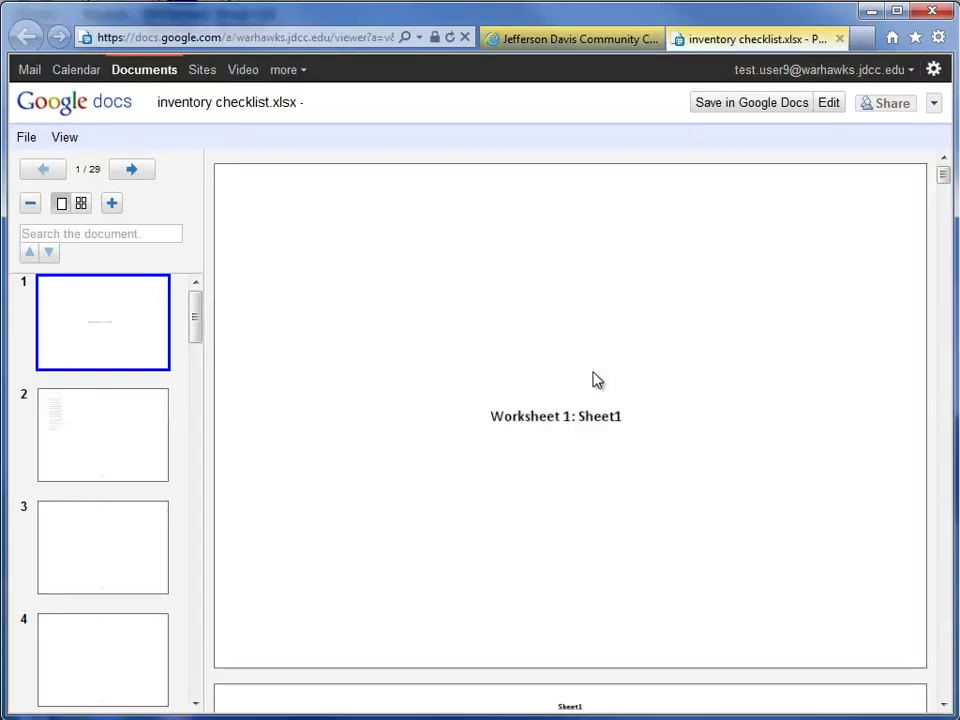
pyautogui.click(944, 704)
pyautogui.click(944, 704)
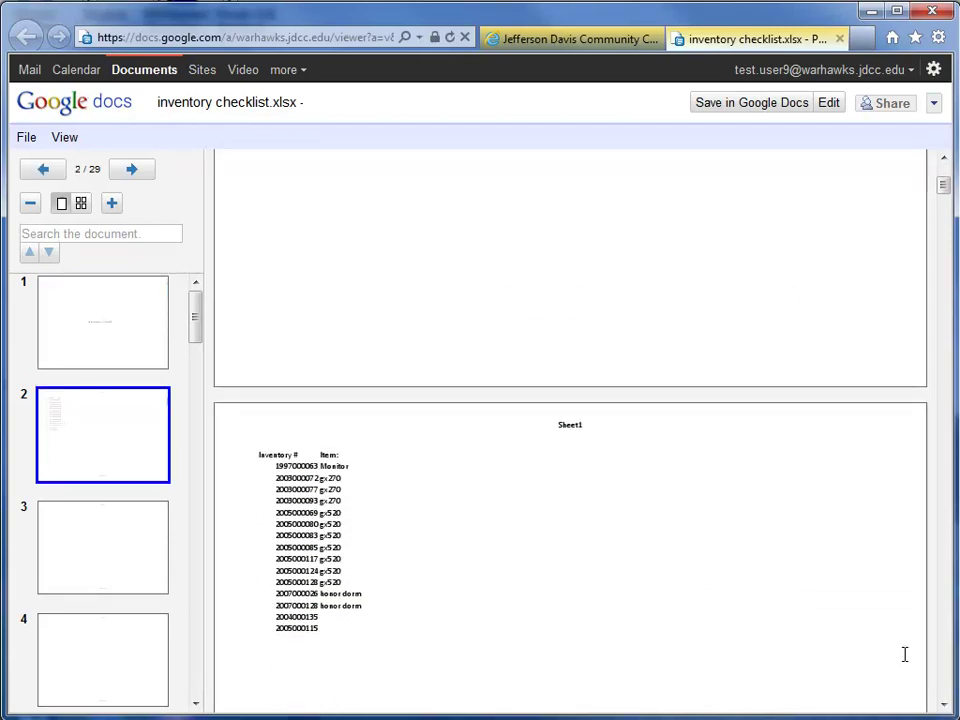
pyautogui.scroll(-4, 521, 527)
pyautogui.scroll(-8, 521, 527)
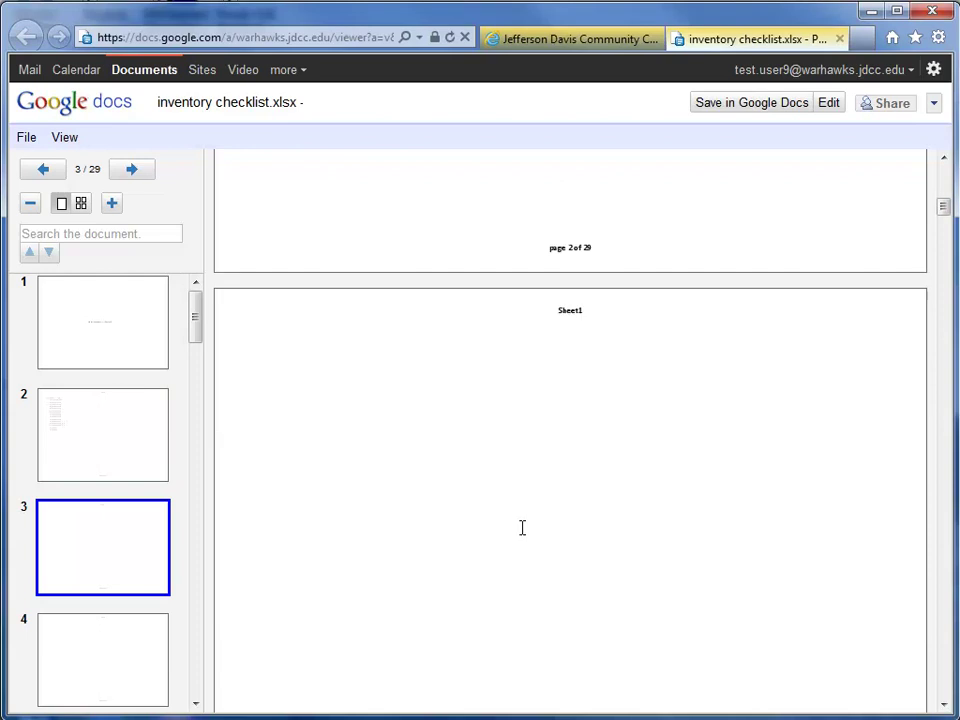
pyautogui.scroll(-10, 521, 527)
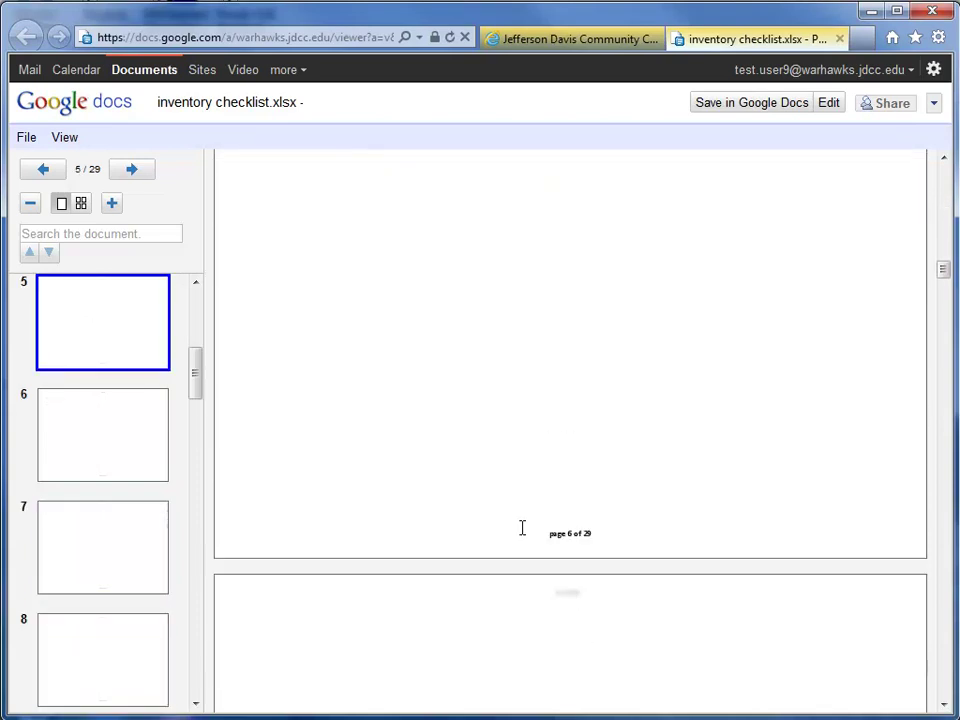
# Step: Close the inventory checklist viewer tab and scroll the Re: test email message back up
pyautogui.click(839, 38)
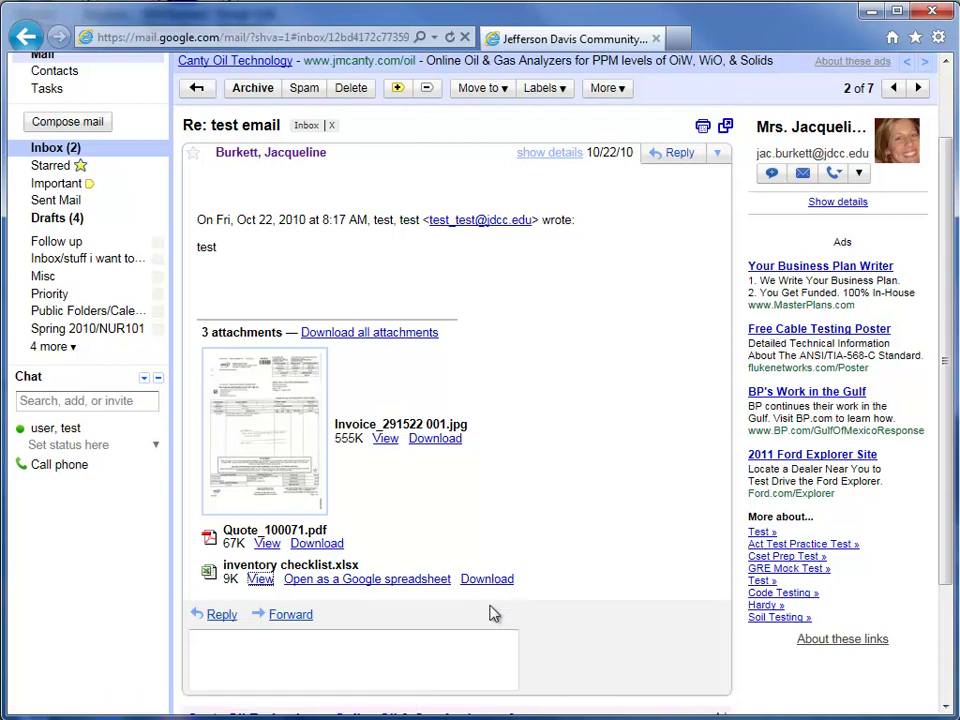
pyautogui.scroll(2, 330, 285)
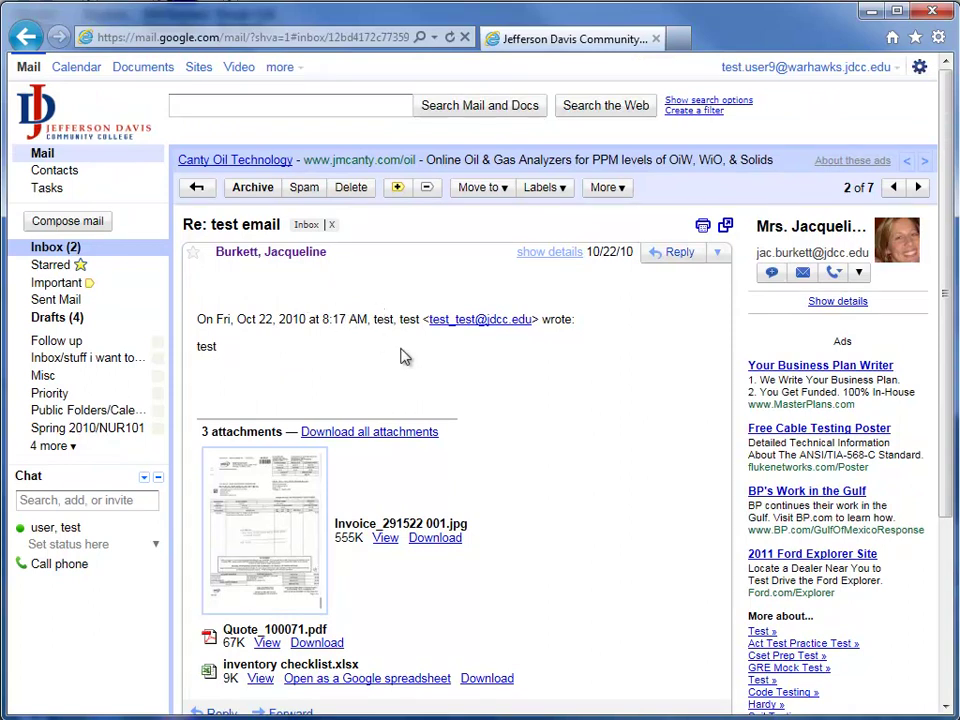
pyautogui.moveTo(297, 431); pyautogui.dragTo(447, 418)
pyautogui.click(447, 409)
pyautogui.click(128, 256)
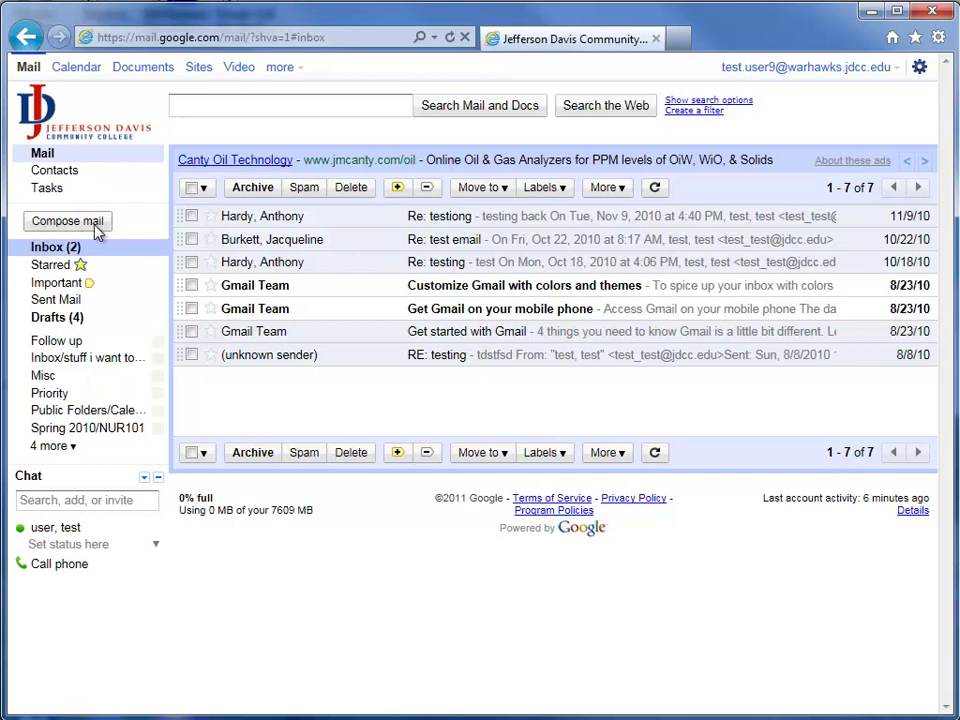
# Step: Start a new message addressed to three JDCC e-mail recipients
pyautogui.click(98, 227)
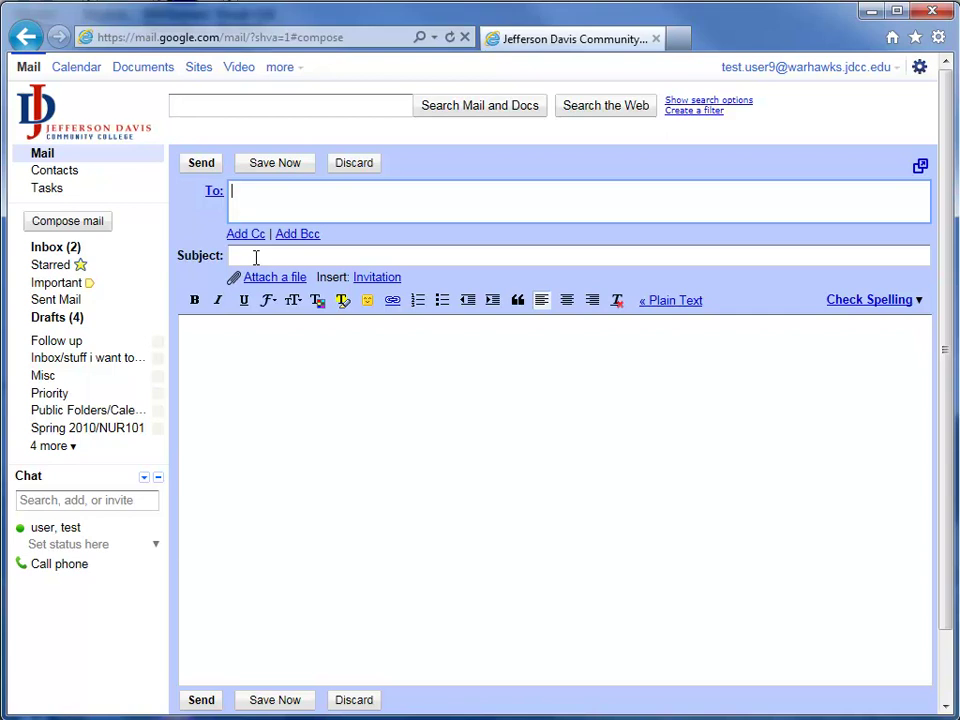
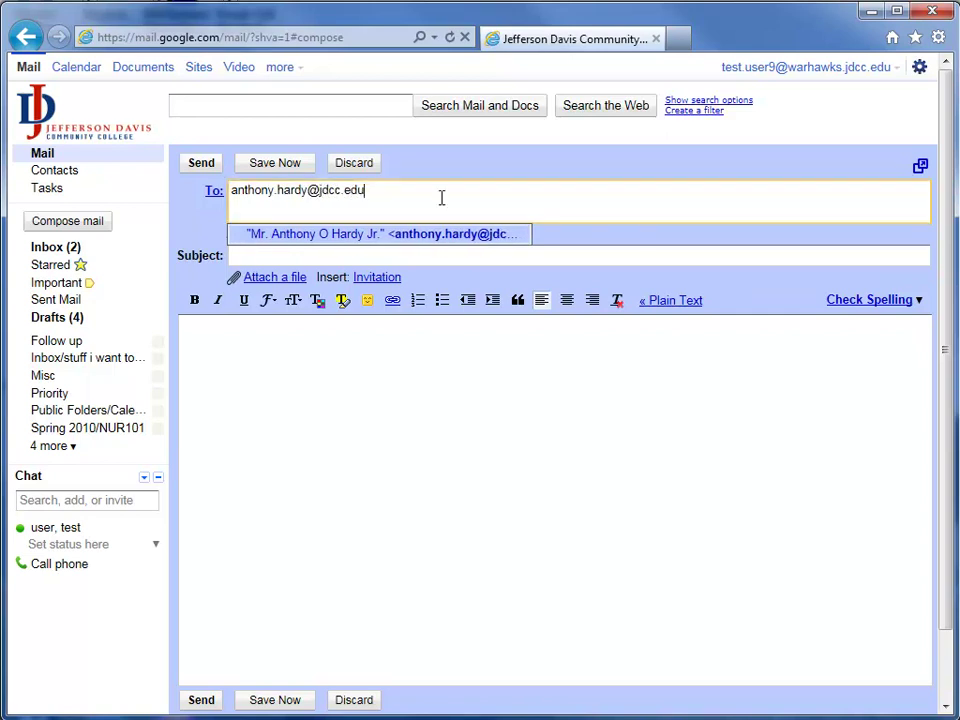
pyautogui.press('Return')
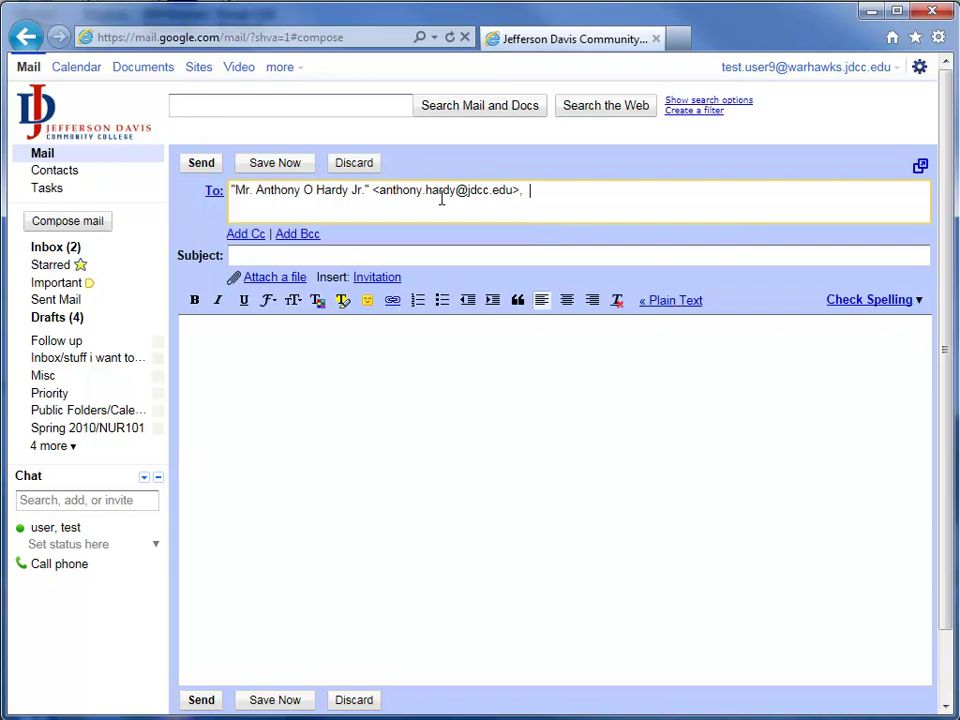
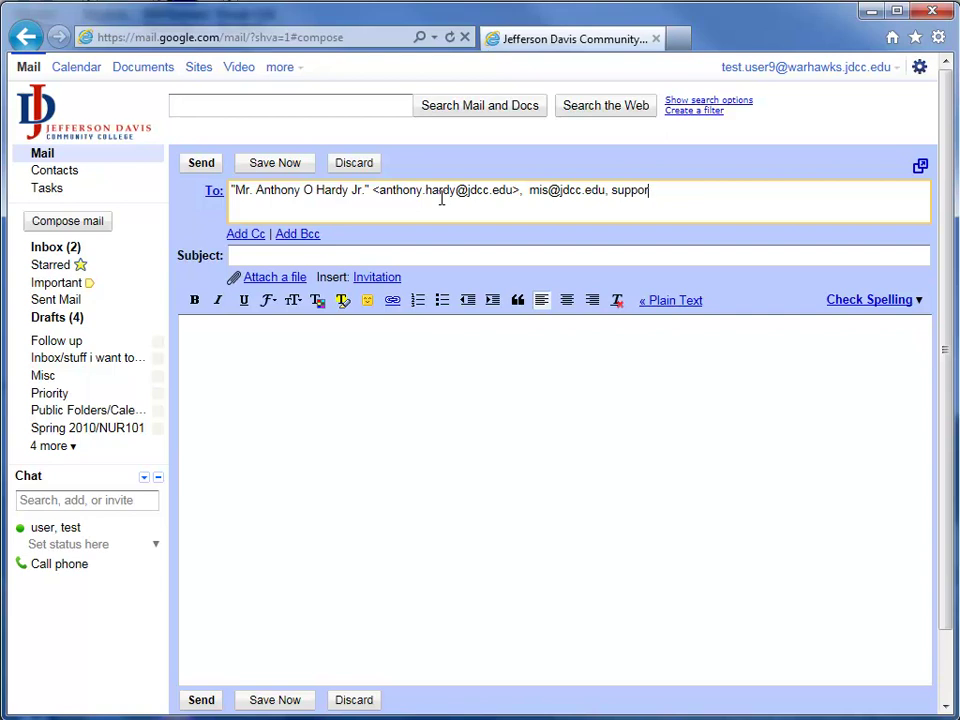
# Step: Add Cc and Bcc fields and enter the subject 'This is our subject'
pyautogui.click(245, 234)
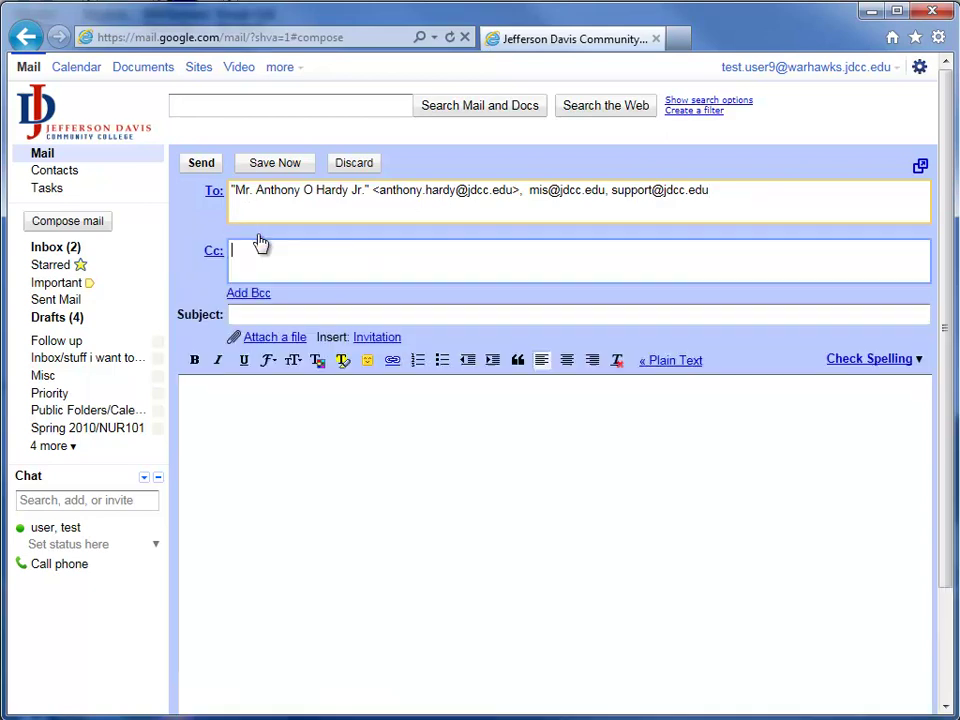
pyautogui.click(248, 293)
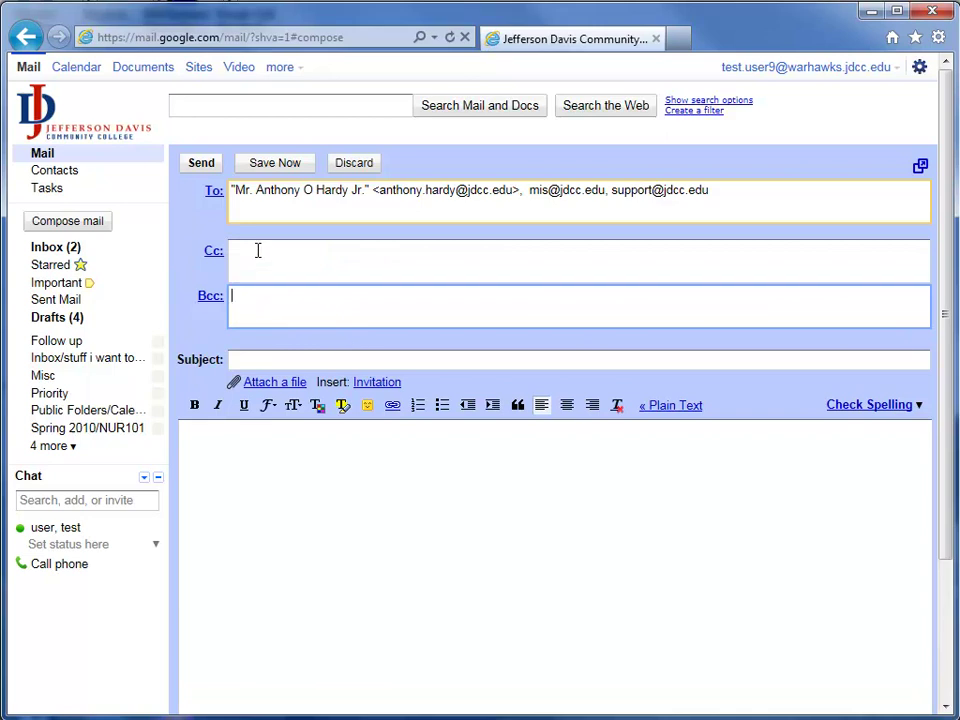
pyautogui.click(285, 360)
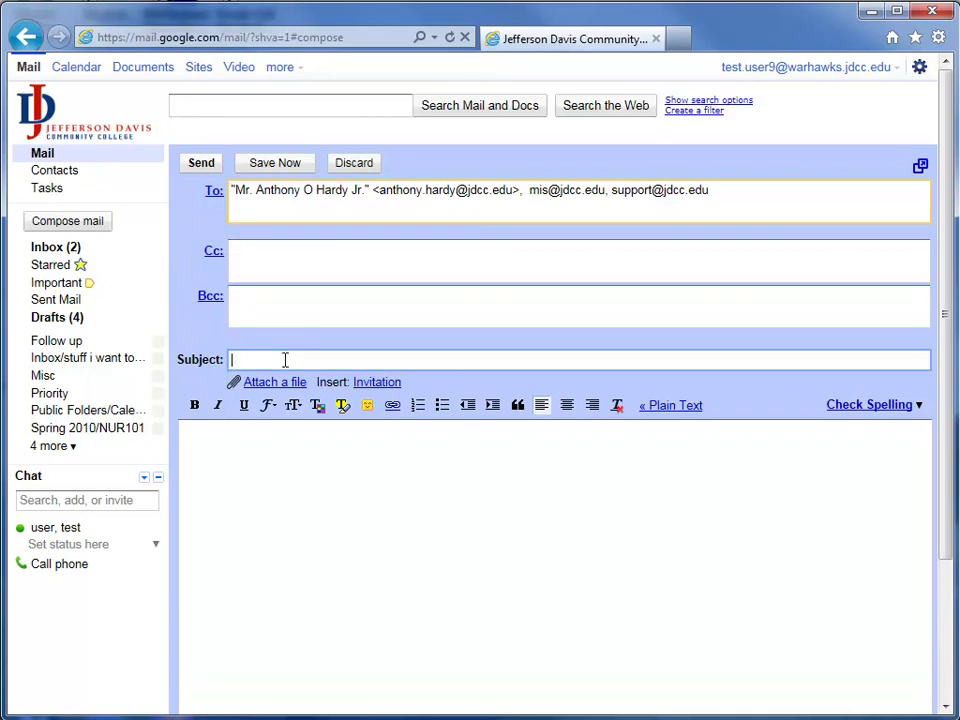
pyautogui.write('This is our subject')
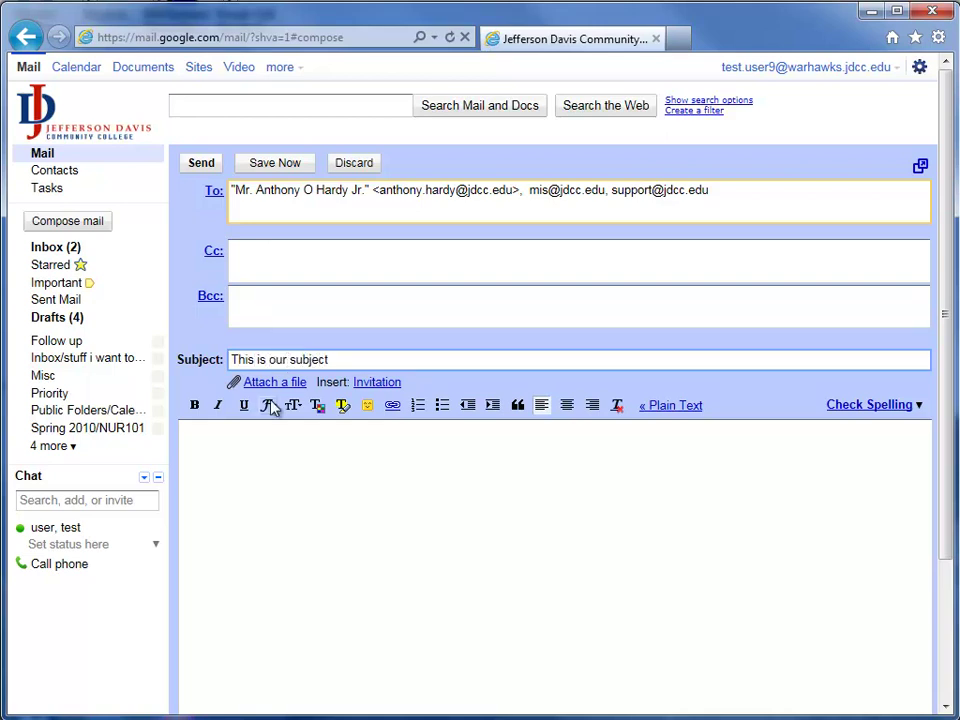
# Step: Type 'This text is bold. This text is underlined.' with the word 'bold' in bold
pyautogui.click(214, 461)
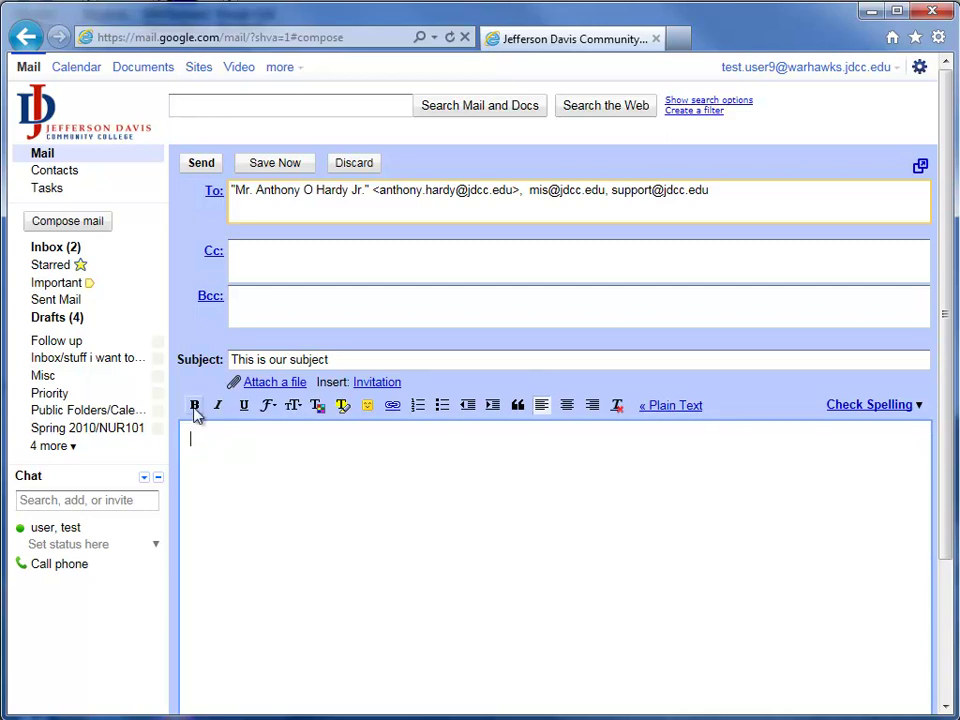
pyautogui.write('This text is bold')
pyautogui.hotkey('ctrl', 'shift', 'Left')
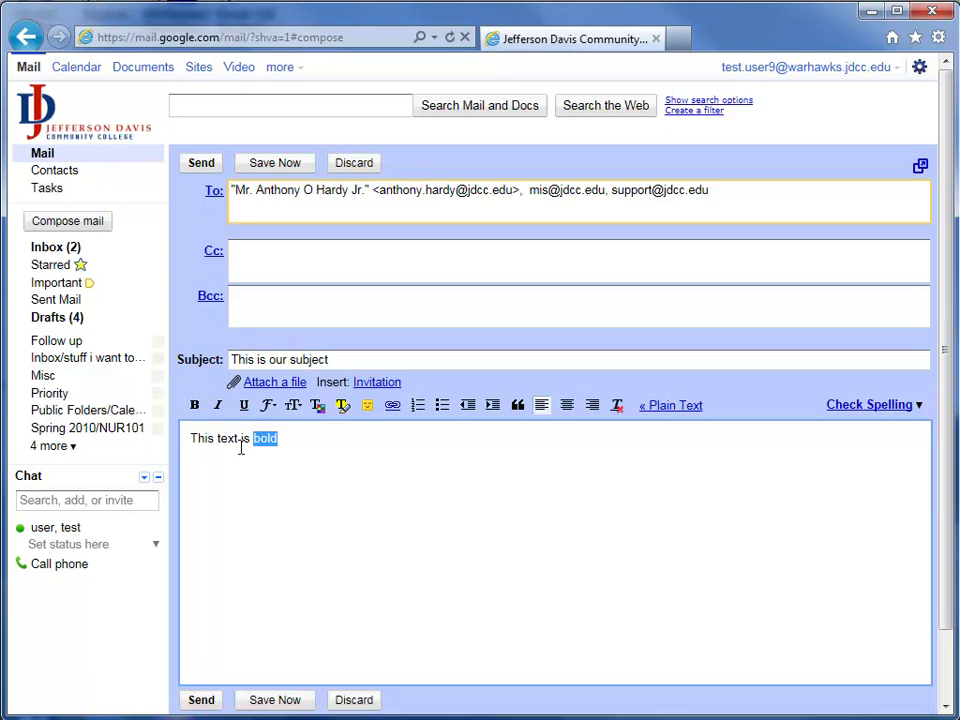
pyautogui.click(195, 408)
pyautogui.click(291, 438)
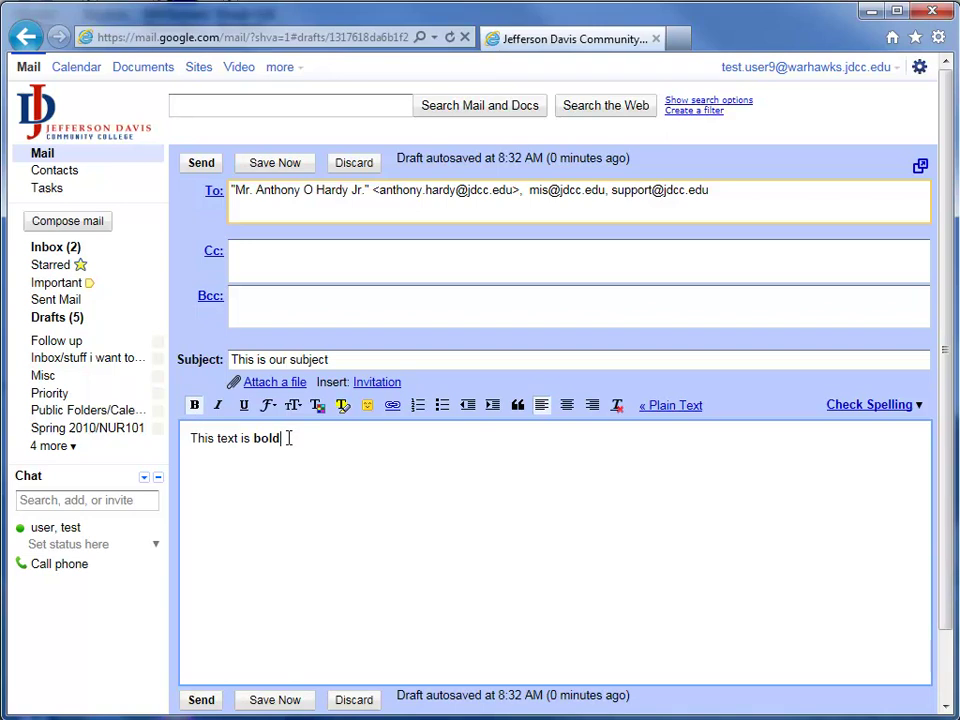
pyautogui.write('. This text is underlined.')
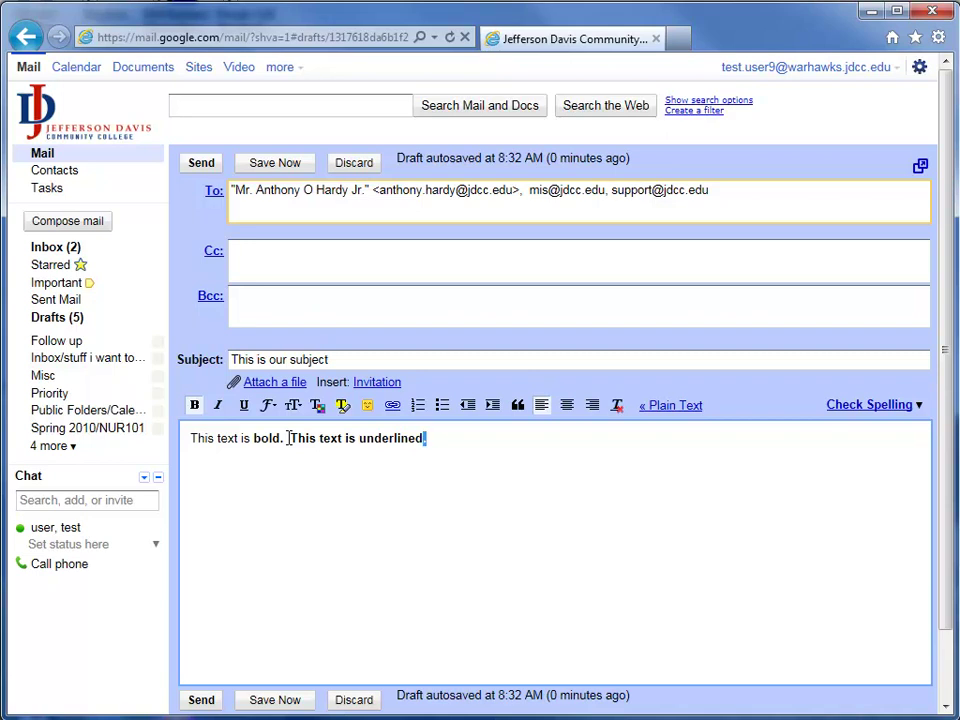
# Step: Underline 'underlined.' and remove bold from the second sentence, keeping the font unchanged
pyautogui.hotkey('shift', 'Left')
pyautogui.hotkey('shift', 'Left')
pyautogui.hotkey('shift', 'Left')
pyautogui.hotkey('shift', 'Left')
pyautogui.hotkey('shift', 'Left')
pyautogui.hotkey('shift', 'Left')
pyautogui.hotkey('shift', 'Left')
pyautogui.hotkey('shift', 'Left')
pyautogui.hotkey('shift', 'Left')
pyautogui.hotkey('shift', 'Left')
pyautogui.hotkey('shift', 'Left')
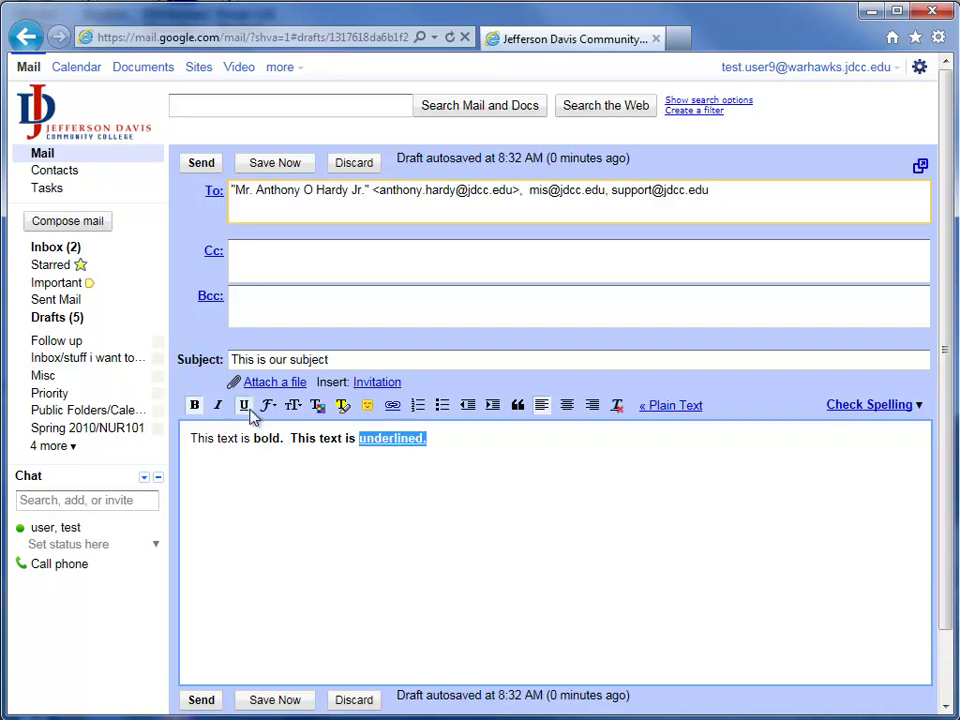
pyautogui.click(245, 407)
pyautogui.click(347, 517)
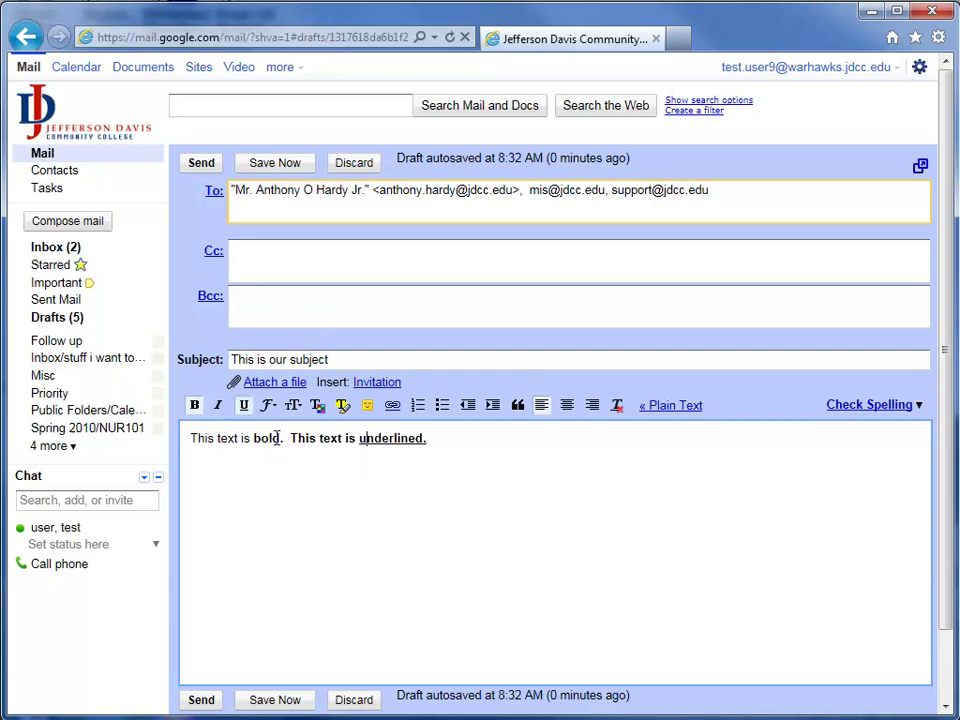
pyautogui.moveTo(288, 438); pyautogui.dragTo(427, 438)
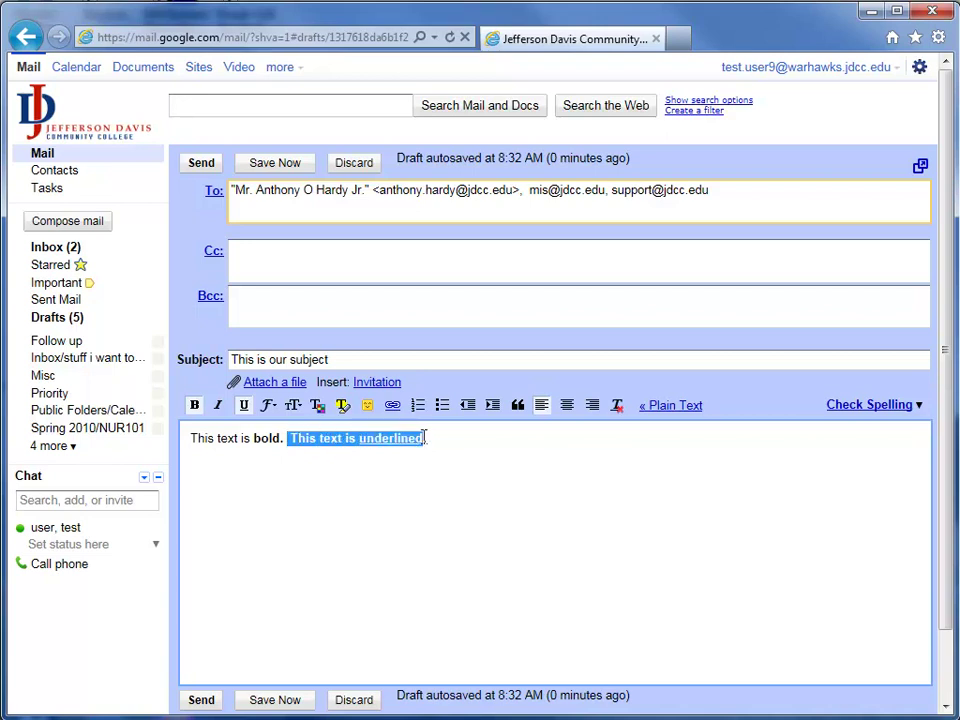
pyautogui.click(196, 412)
pyautogui.click(430, 440)
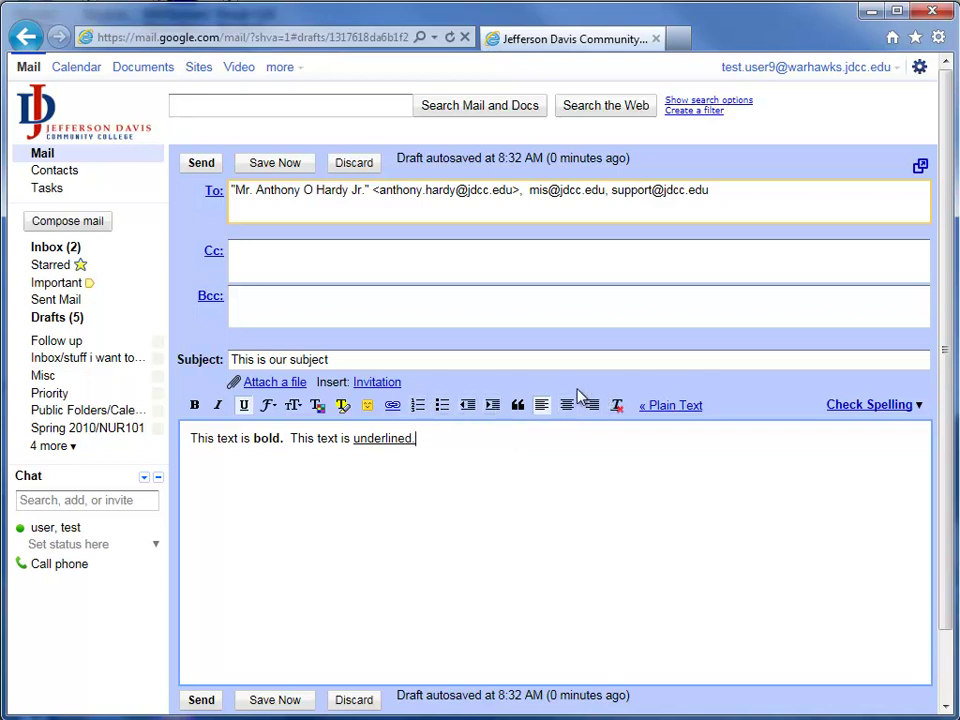
pyautogui.click(272, 408)
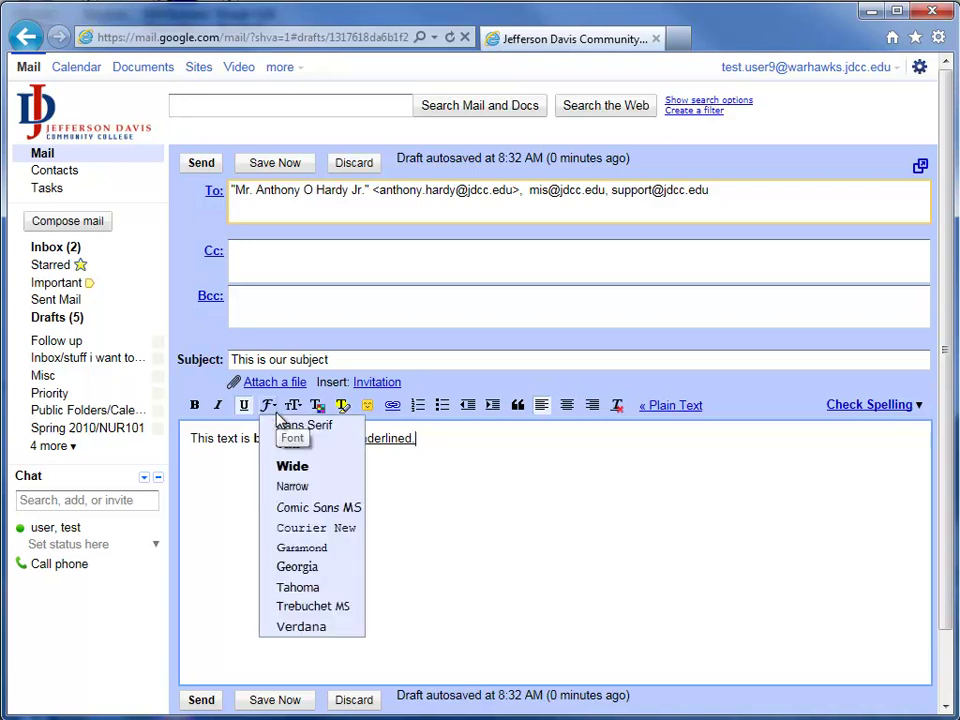
pyautogui.click(277, 414)
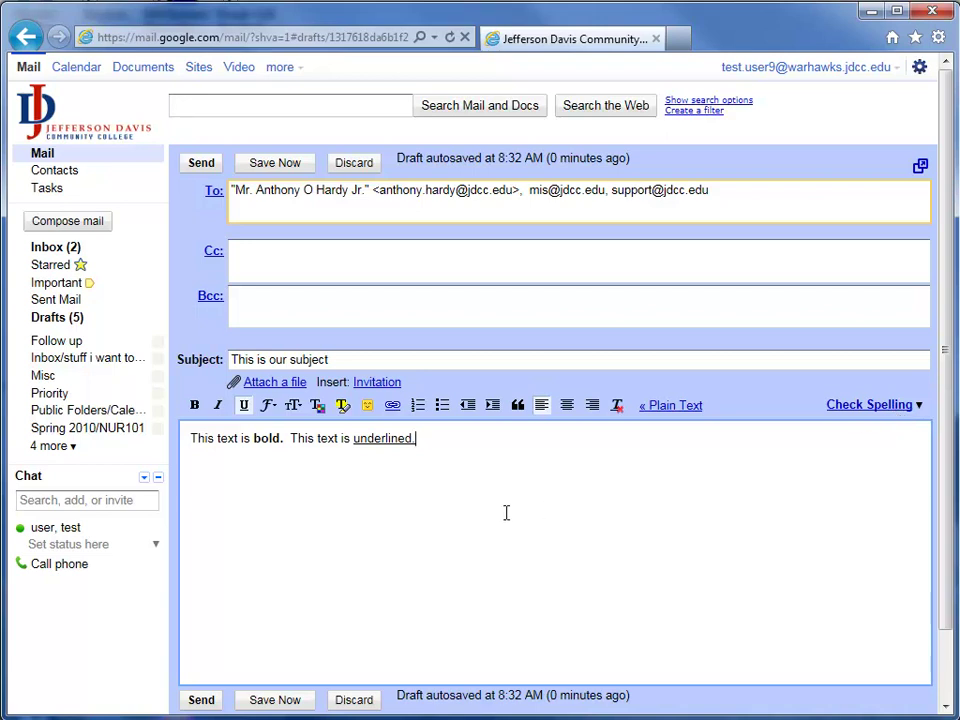
# Step: Attach RemoteControlTools.ini from Documents > Altiris to the draft message
pyautogui.click(296, 384)
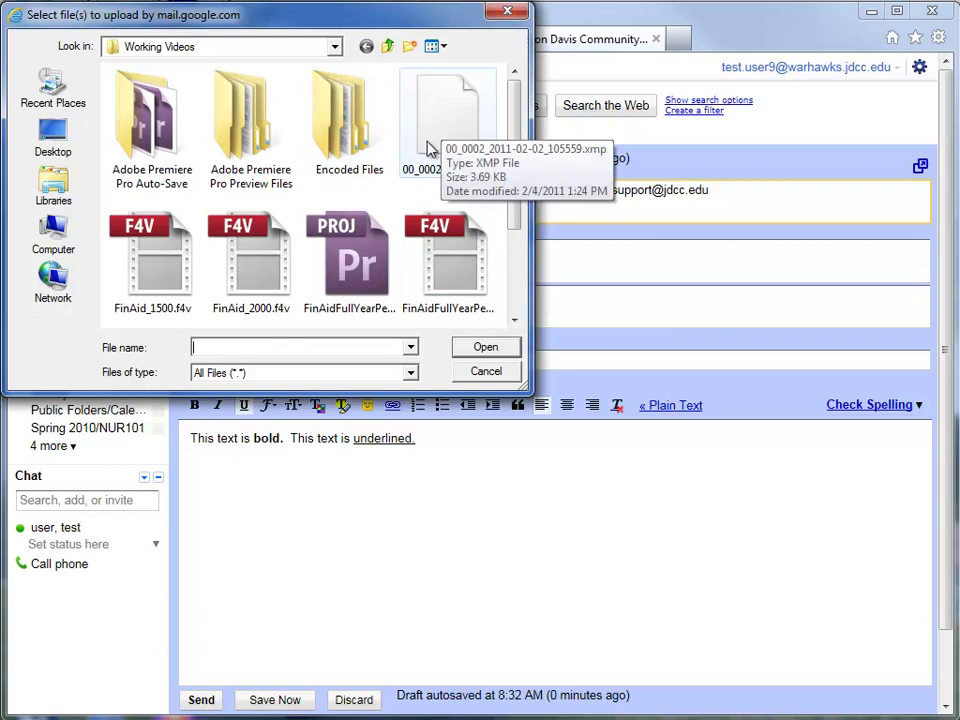
pyautogui.click(53, 188)
pyautogui.doubleClick(195, 92)
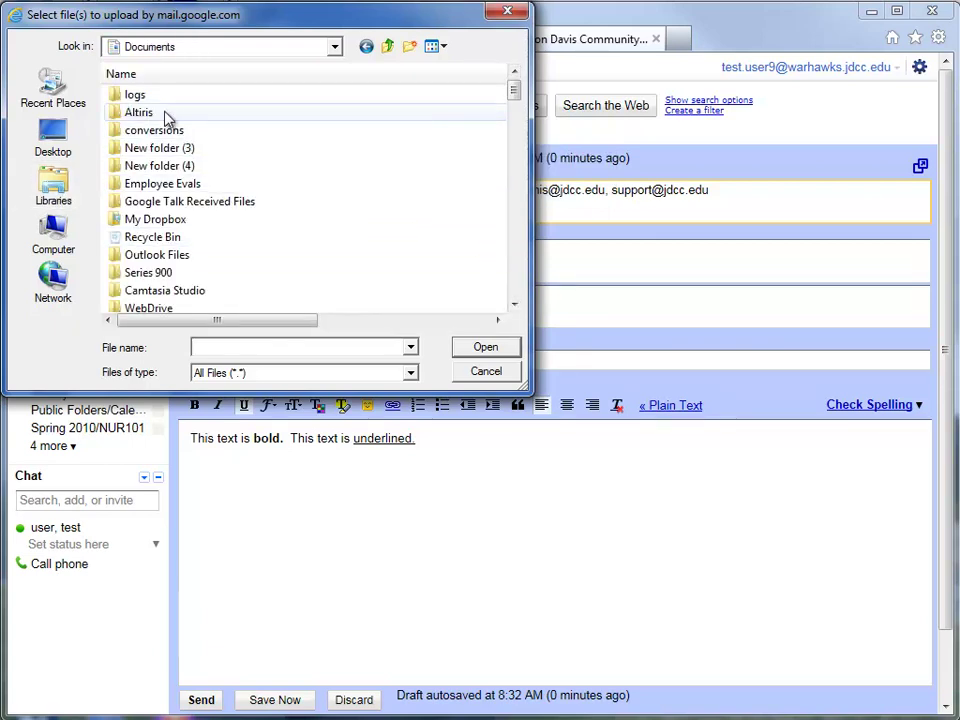
pyautogui.doubleClick(162, 114)
pyautogui.click(221, 98)
pyautogui.click(485, 347)
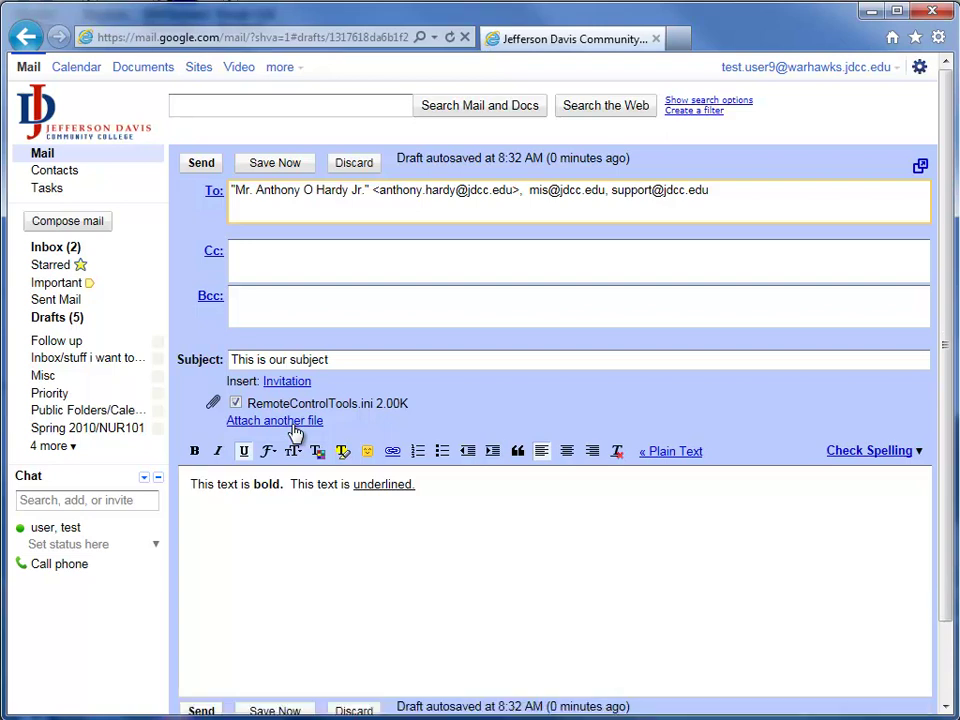
# Step: Send the message with its RemoteControlTools.ini attachment
pyautogui.click(205, 164)
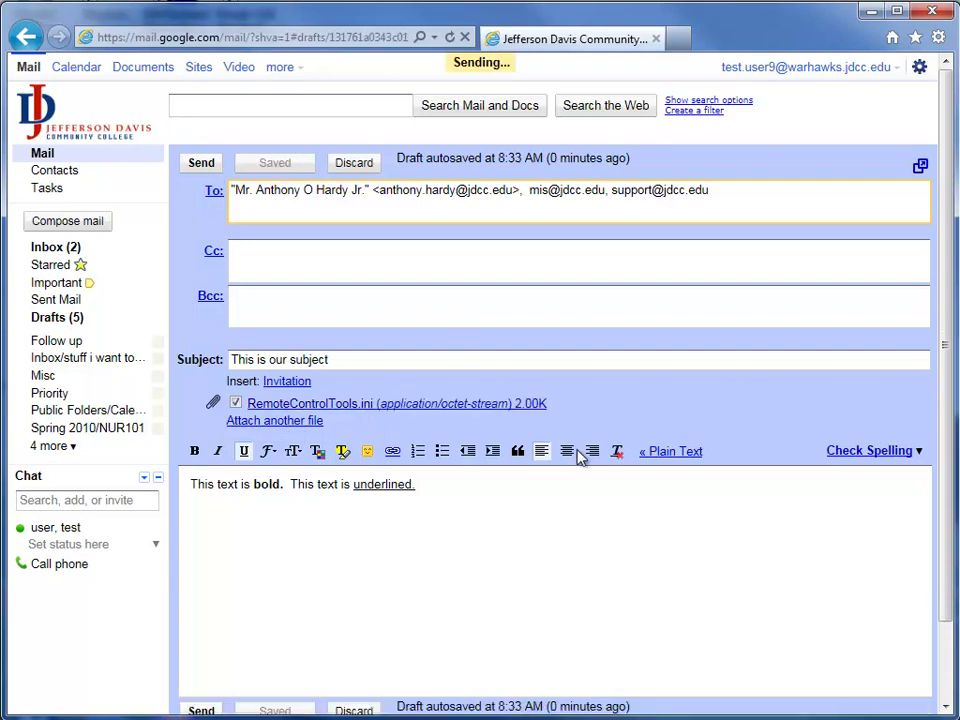